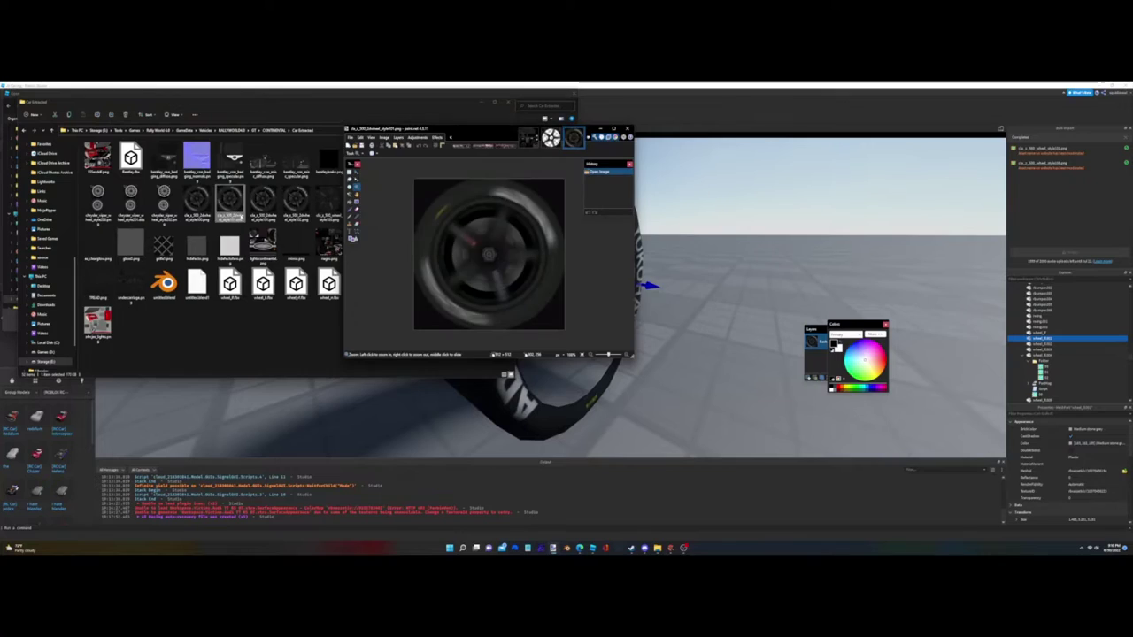
Step: Open the next wheel texture for reference and edit the lowest-speed texture ID in the wheel's blur script
double_click(131, 200)
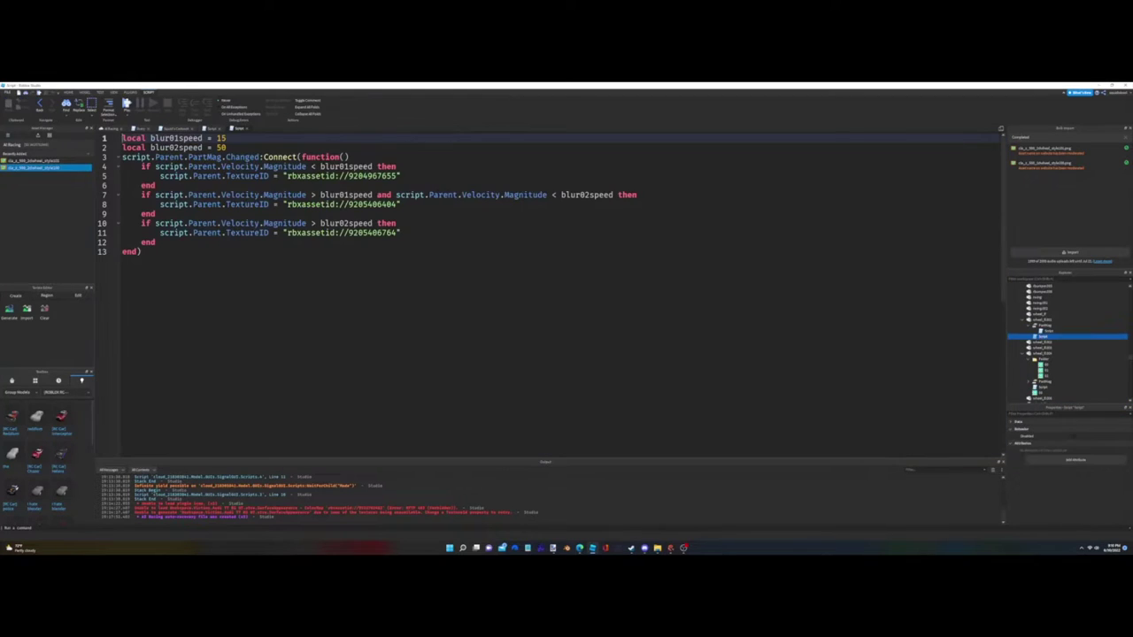
left_click(1097, 489)
double_click(310, 175)
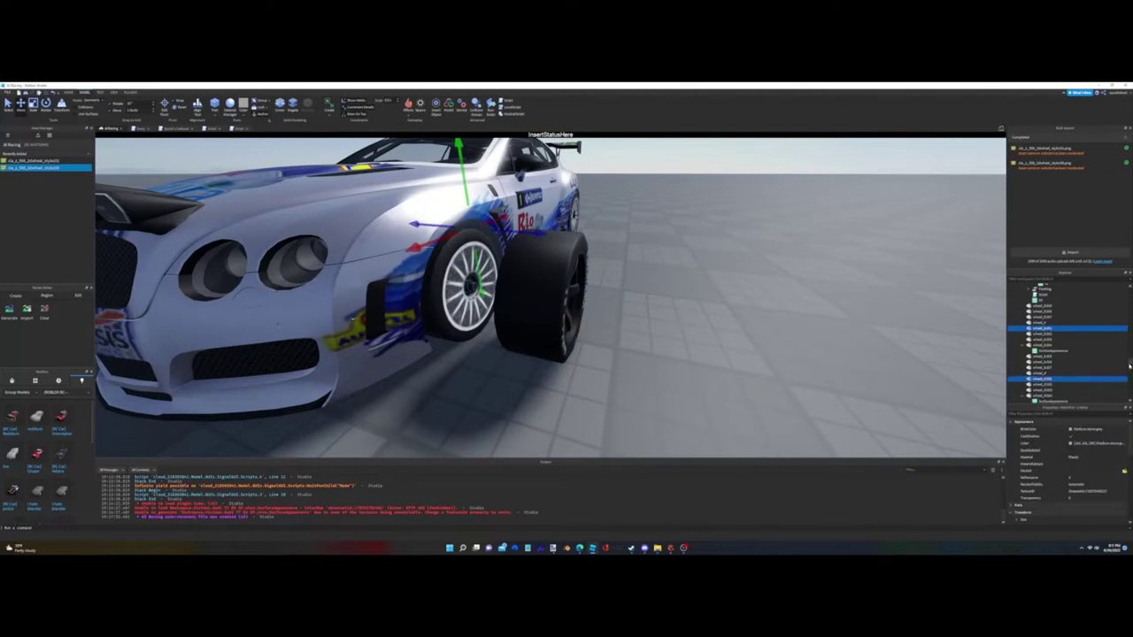
Step: Copy the blur folder, value object and script into the matching meshes of the car's other wheels
left_click(1056, 372)
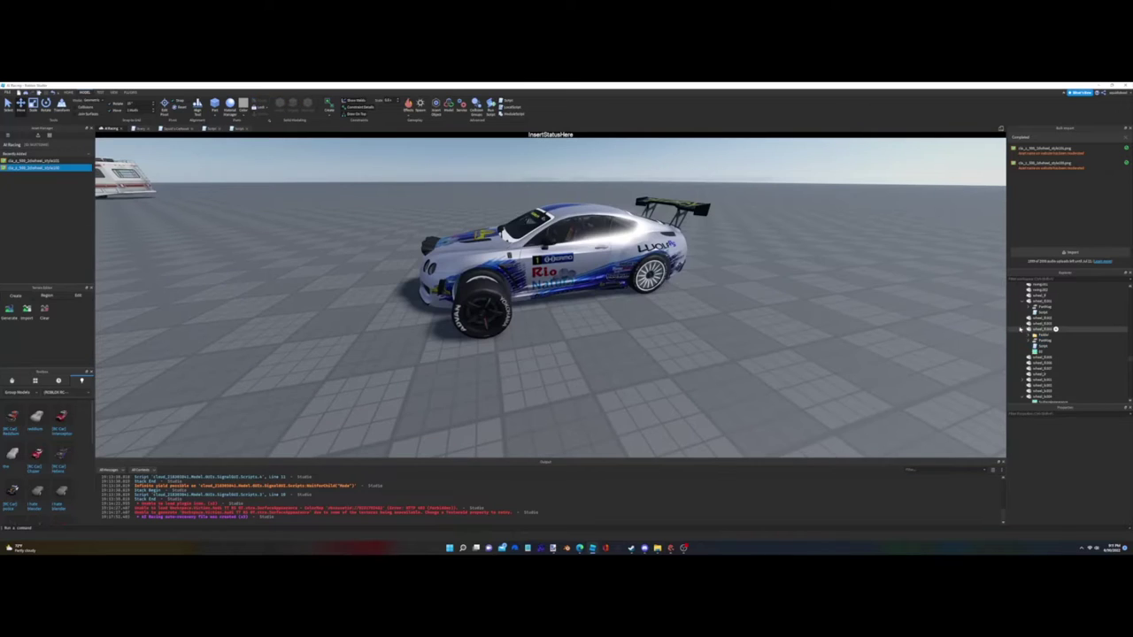
key("Down")
left_click_drag(1130, 363, 1130, 370)
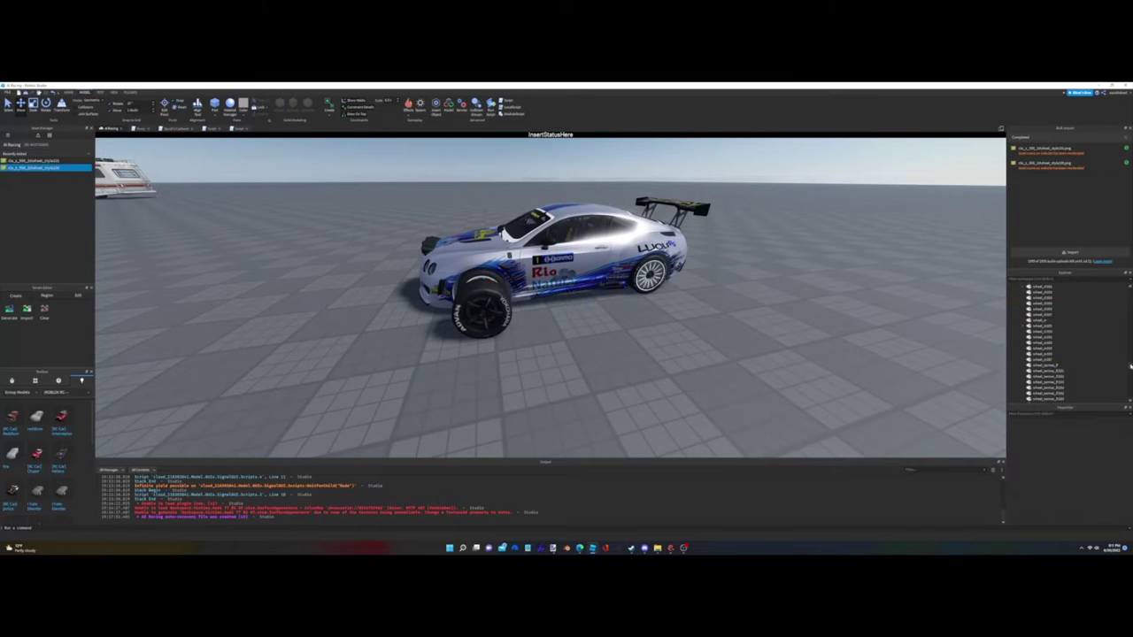
left_click(1048, 379)
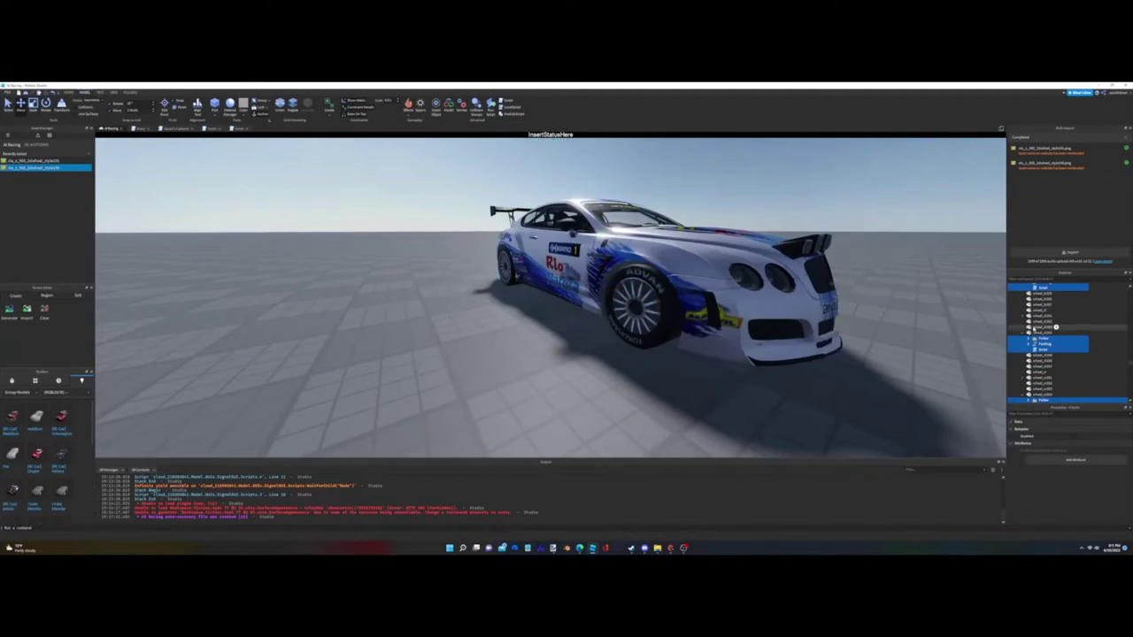
Step: Place a copy of the blur folder's default SurfaceAppearance directly inside the matching wheel meshes
left_click(1049, 336)
key("f")
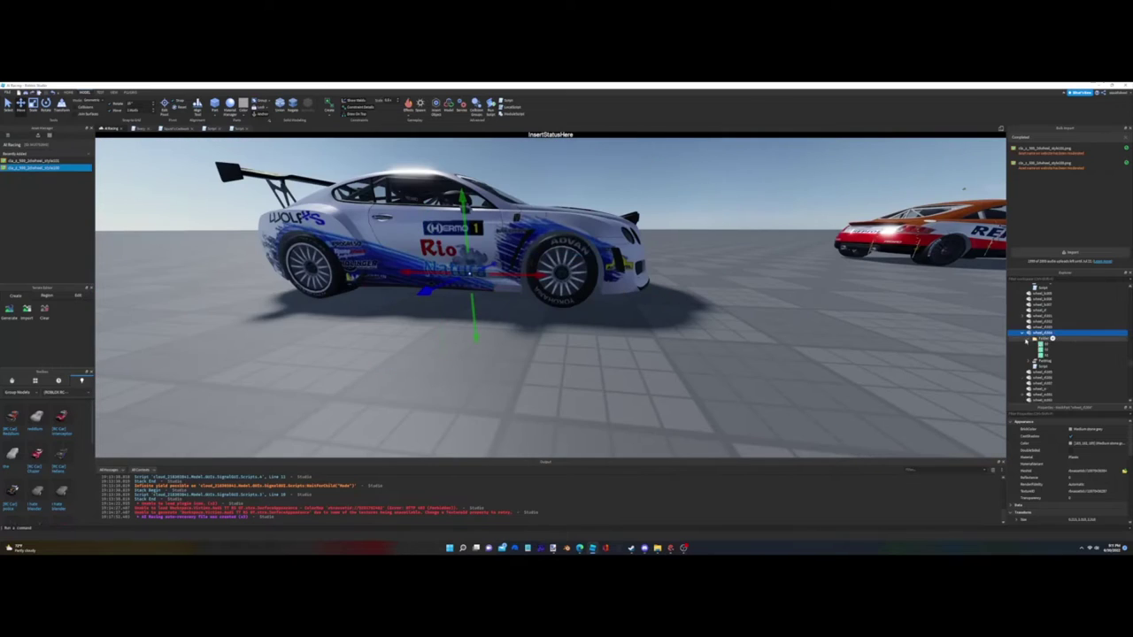
scroll(1062, 340, "down", 2)
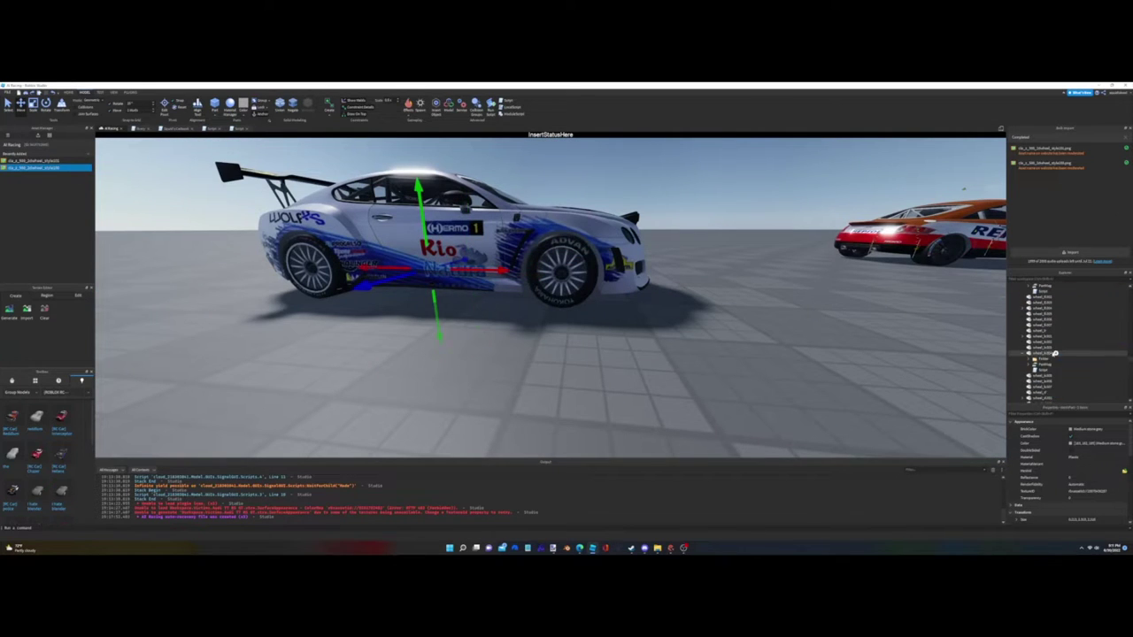
left_click(1054, 353)
key("f")
scroll(702, 254, "down", 3)
left_click(702, 255)
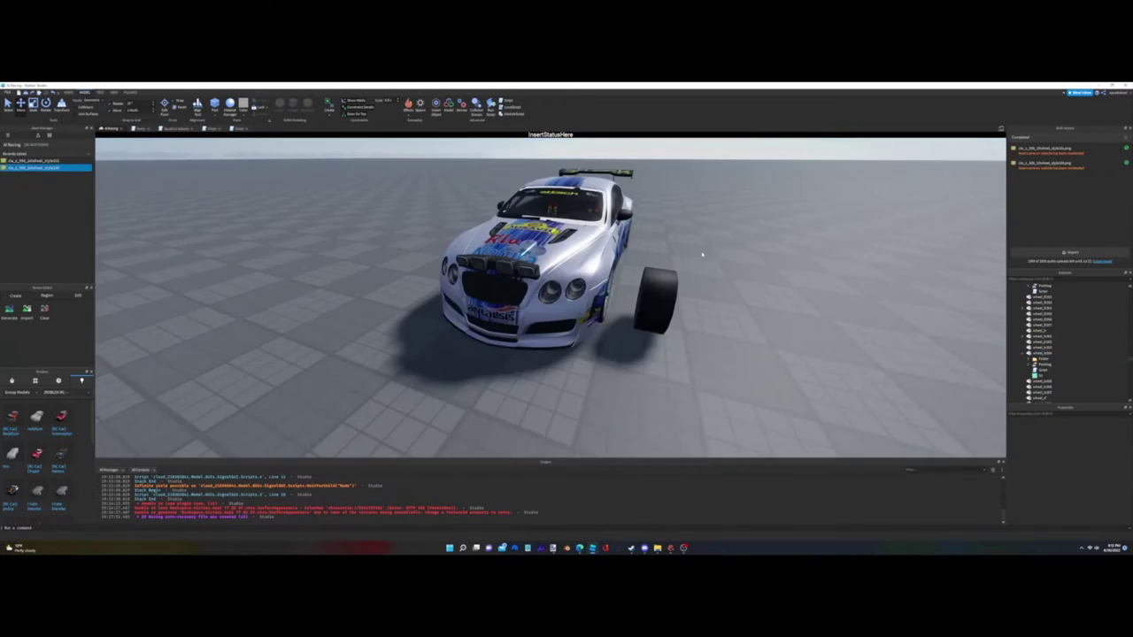
Step: Examine the tarmac wheel's meshes one by one to identify the rim and spoke parts
left_click(1049, 341)
key("f")
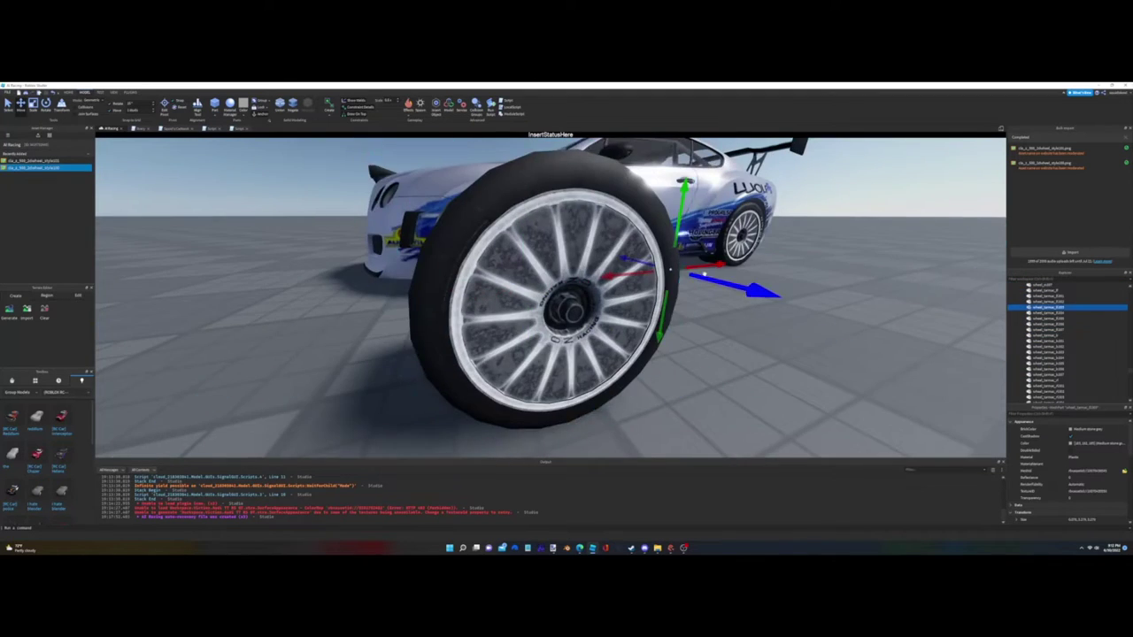
left_click(1048, 307)
key("f")
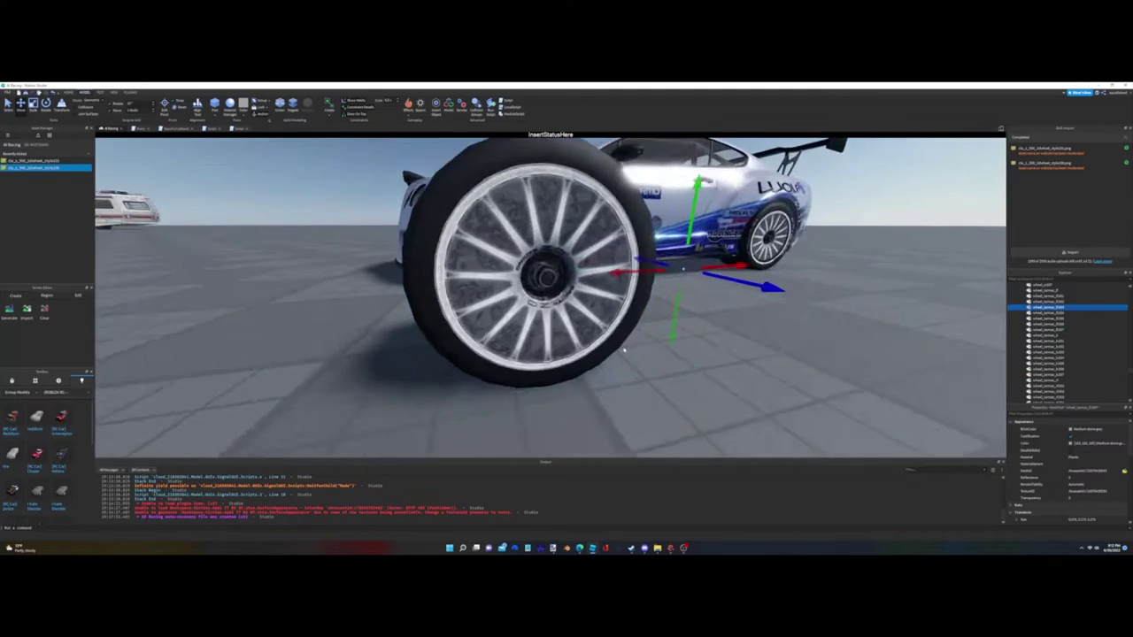
scroll(624, 351, "down", 3)
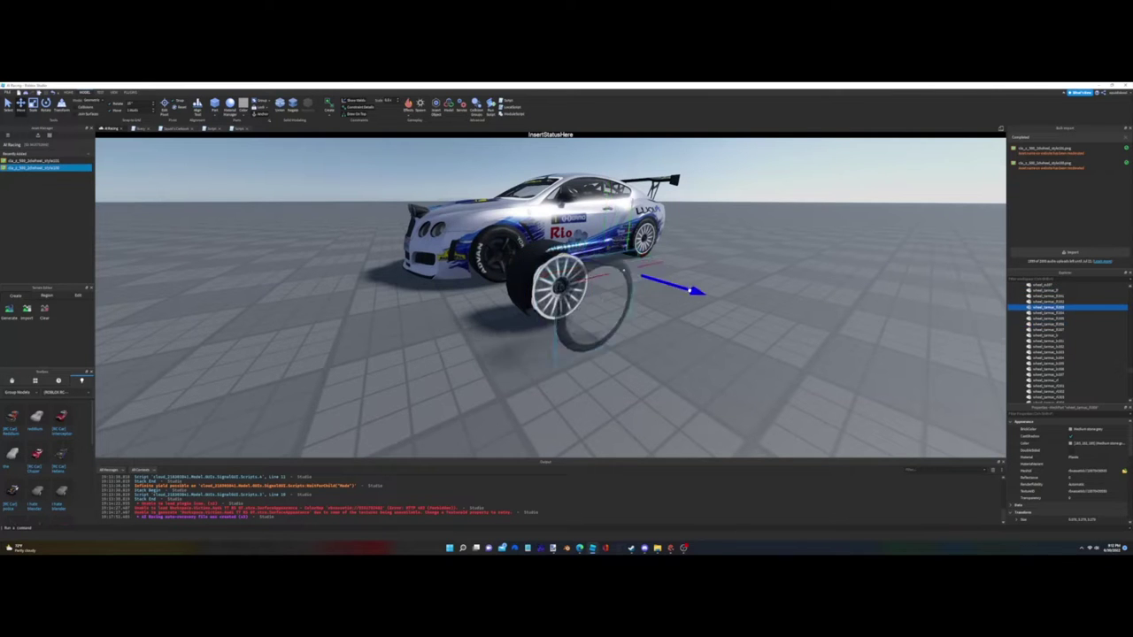
key("f")
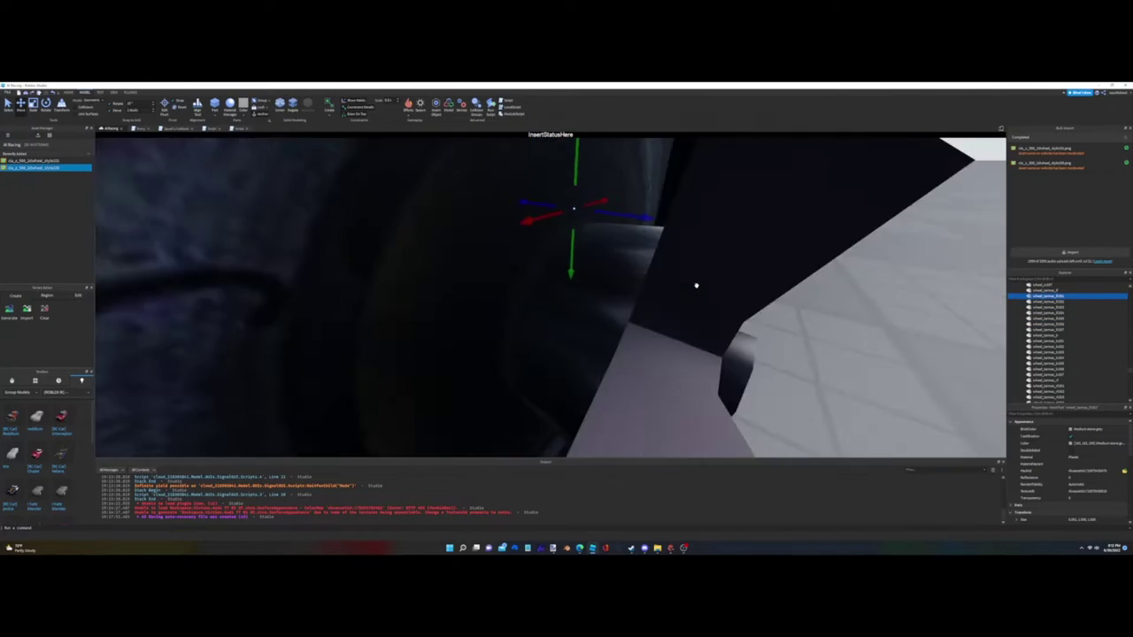
scroll(697, 288, "down", 6)
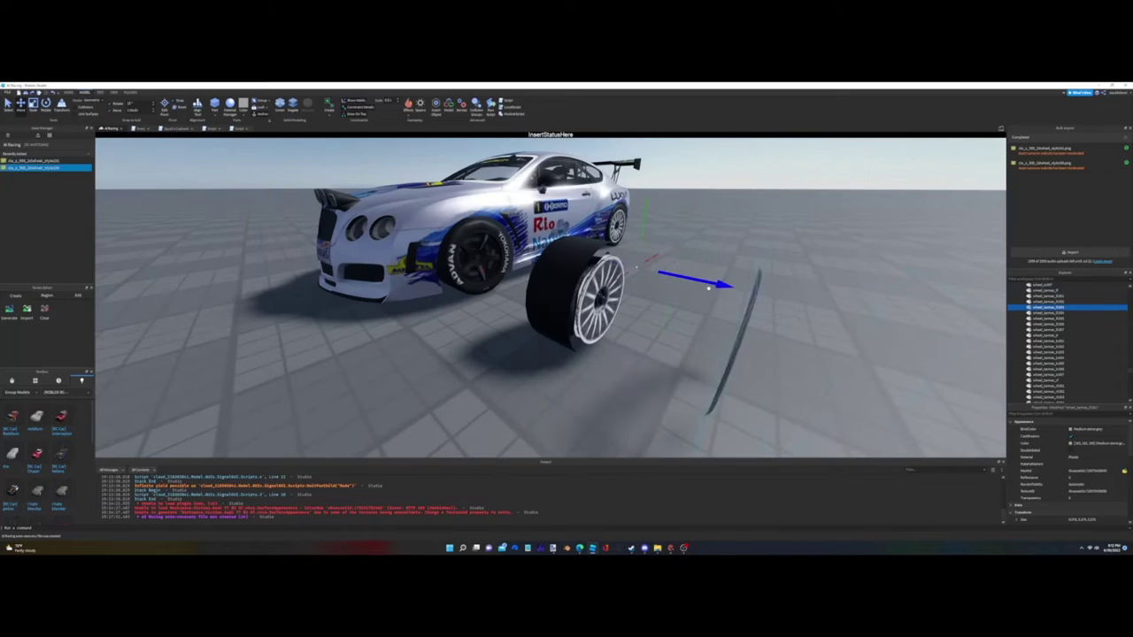
left_click(1048, 312)
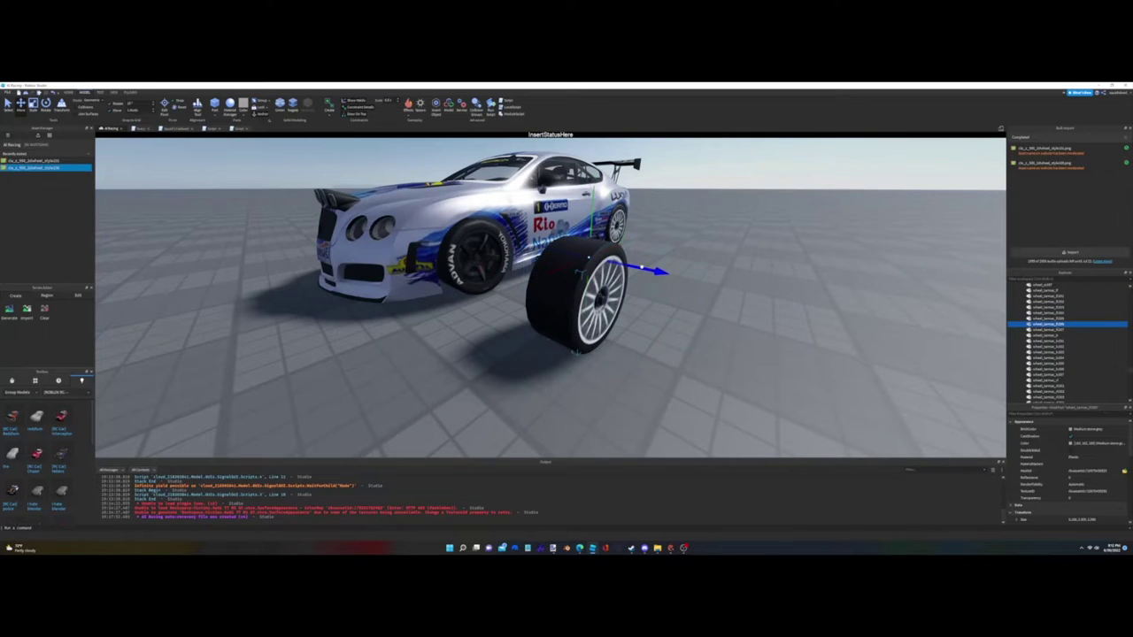
key("Down")
key("f")
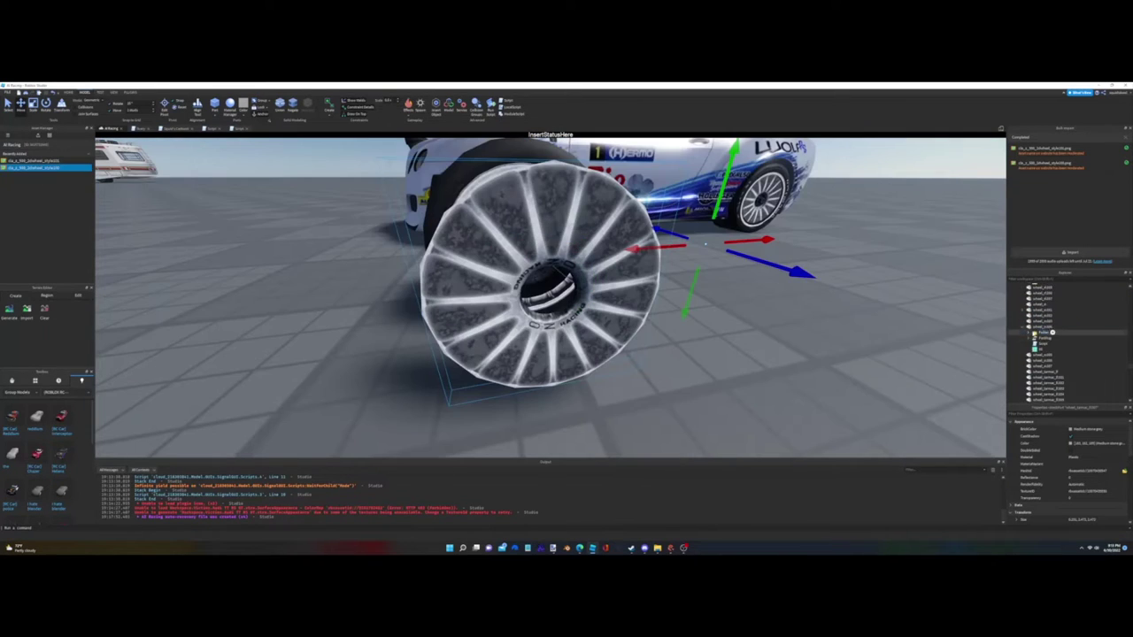
Step: Copy the folder, value object, script and SurfaceAppearance into the tarmac spoke mesh, with Transparency as alpha mode
key("Down")
key("f")
left_click(1049, 364)
left_click(1082, 430)
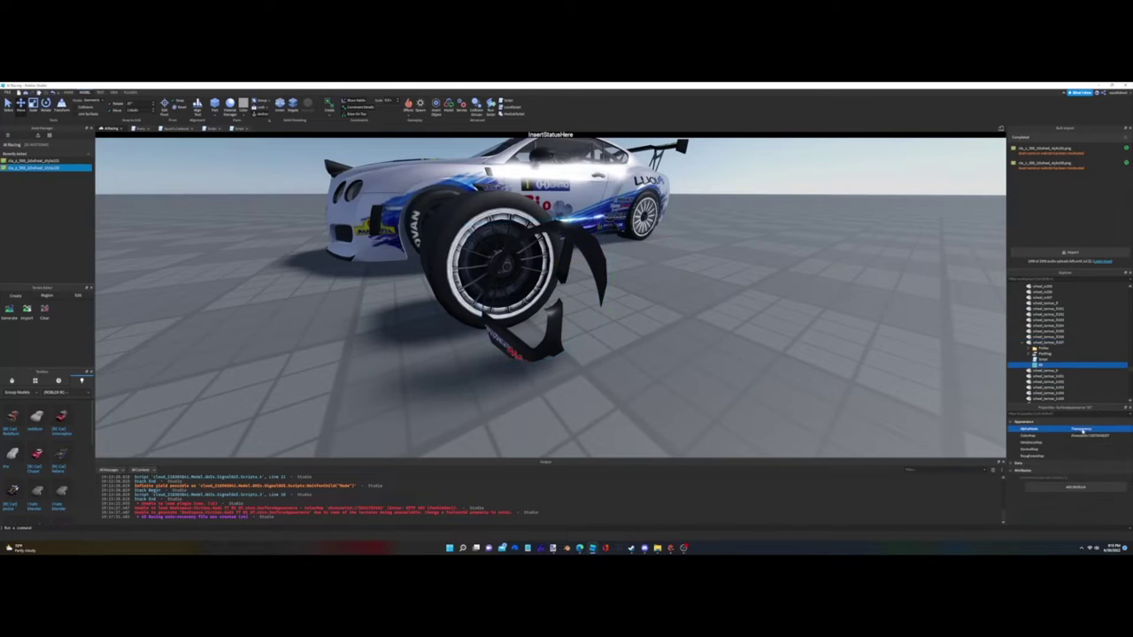
Step: Update the color map of the tarmac spokes' default SurfaceAppearance and import two Chrysler Viper wheel textures
left_click(1048, 354)
right_click_drag(885, 380, 855, 383)
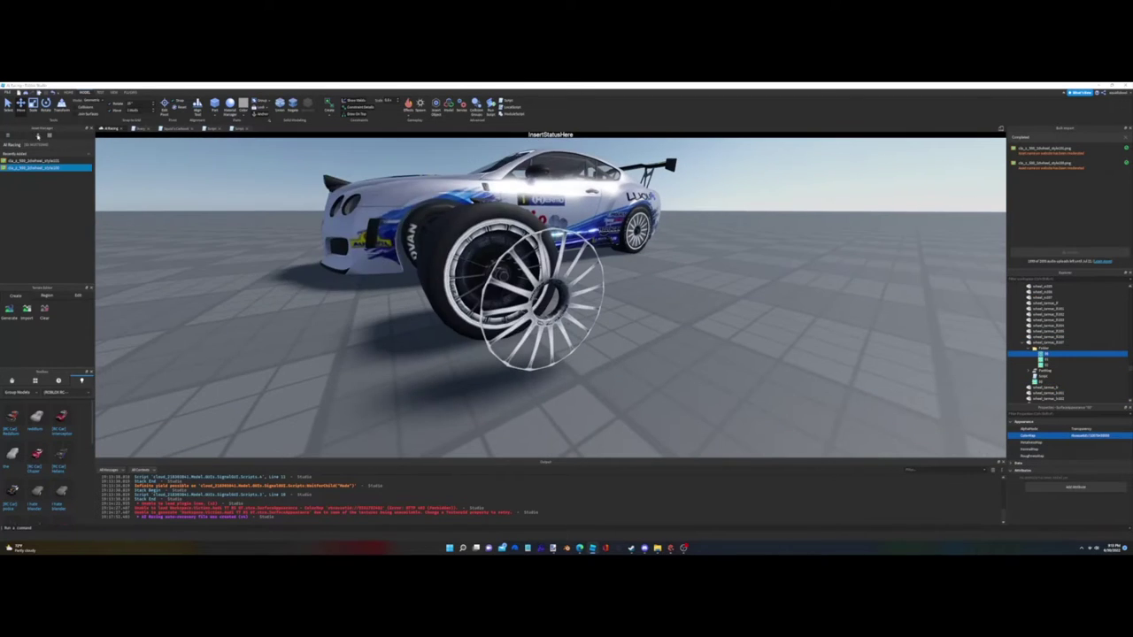
left_click(37, 135)
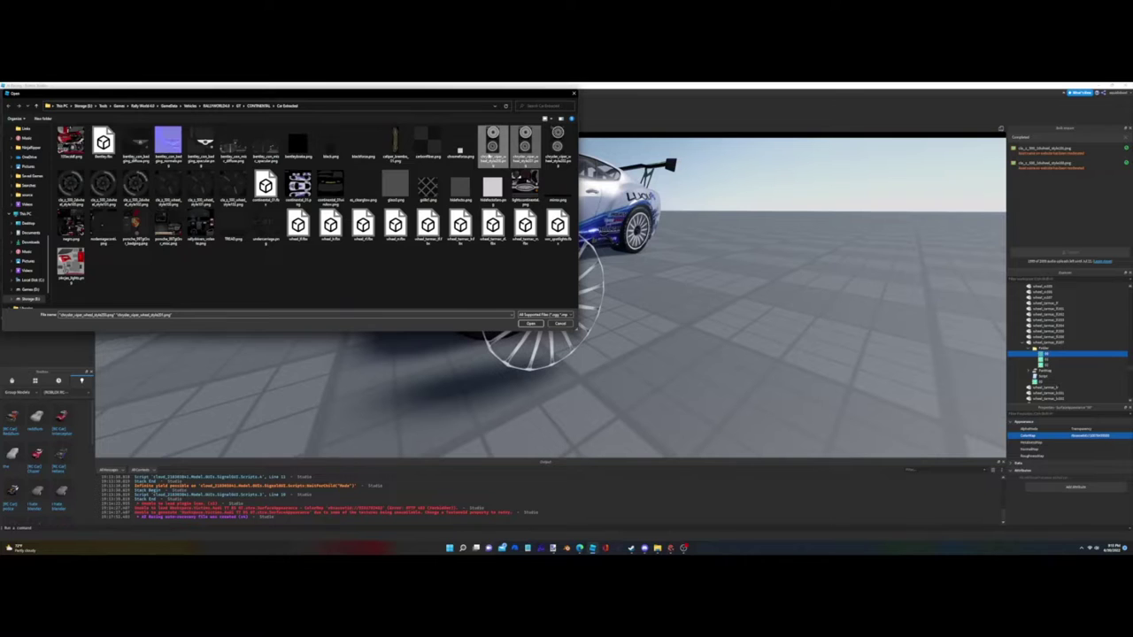
left_click(530, 323)
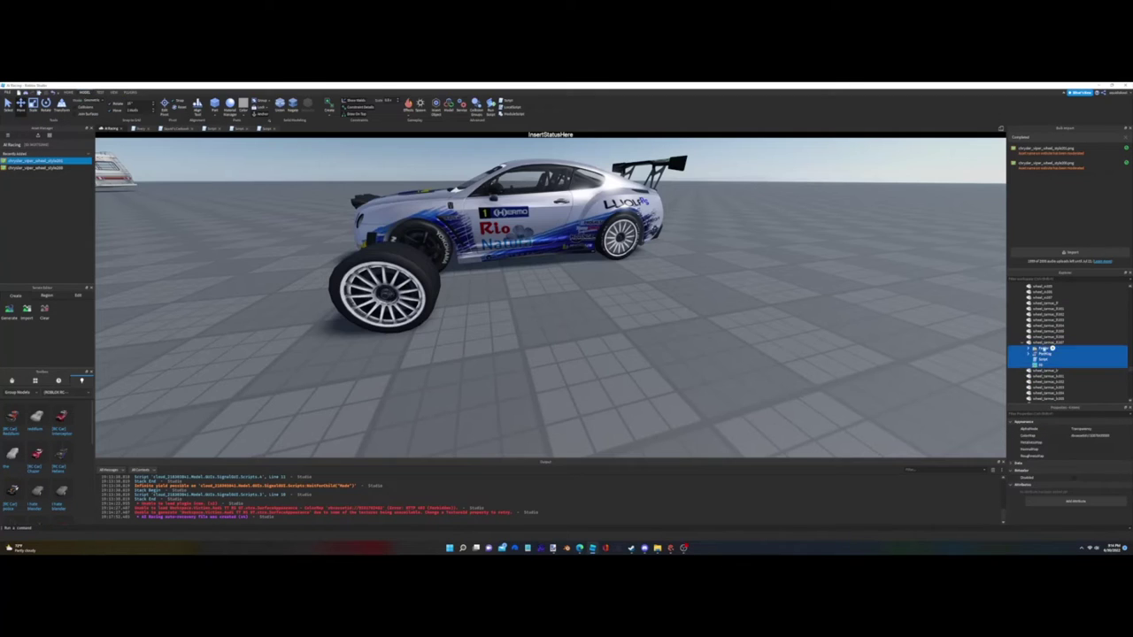
left_click(1052, 348)
left_click(1068, 284, "shift")
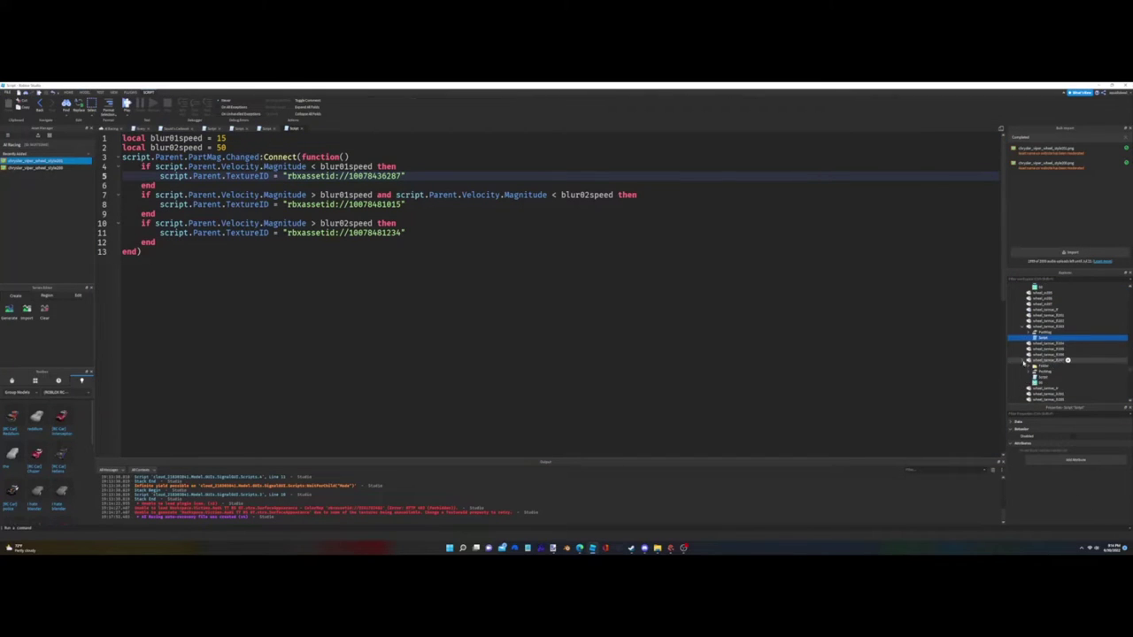
left_click(1025, 365)
left_click(1046, 372)
left_click(1049, 377)
left_click_drag(286, 204, 403, 205)
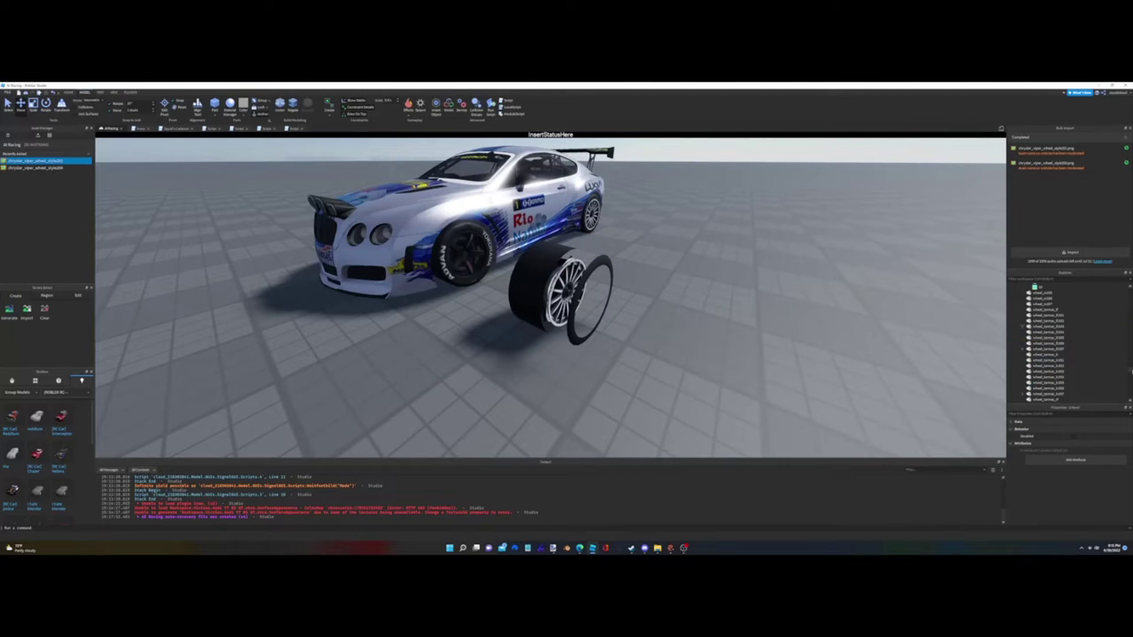
Step: Paste the blur objects into the matching meshes of the other tarmac wheels
left_click(1126, 372)
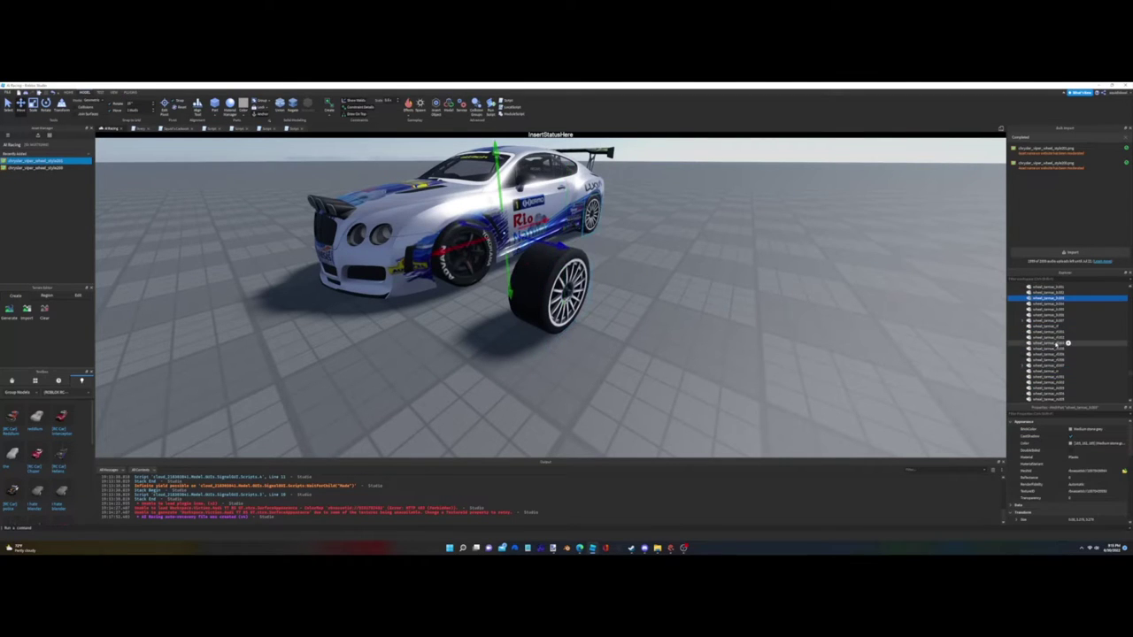
key("ctrl+shift+v")
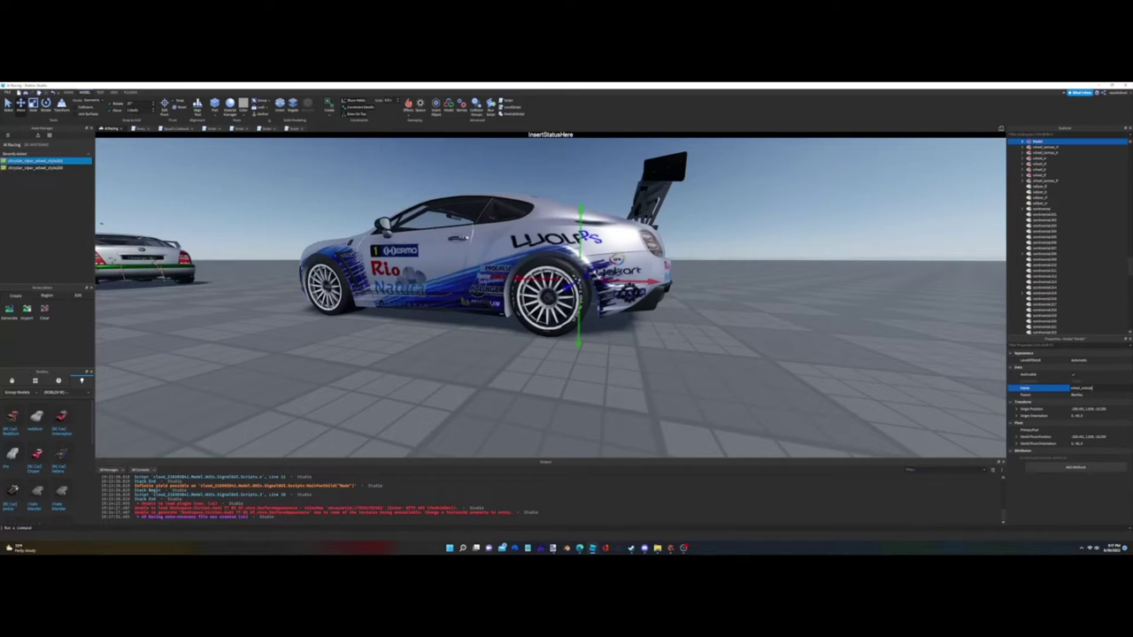
Step: Name the grouped car parts, using the wheel_tarmac prefix for tarmac wheels and wrc_spotlights for the front lamps
key("f")
scroll(1125, 308, "up", 5)
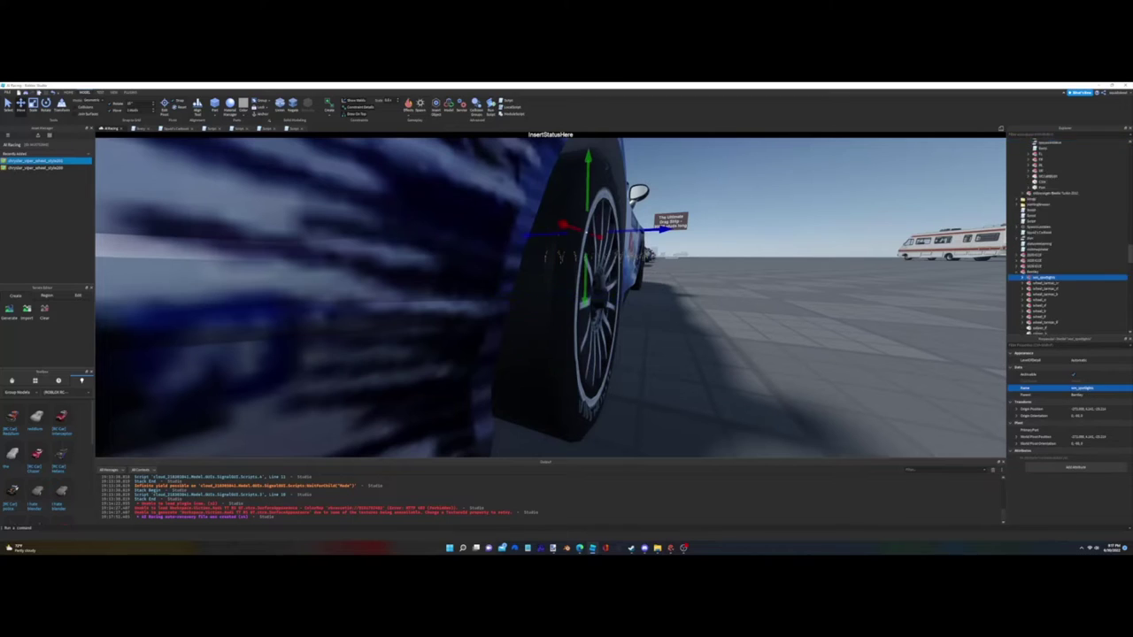
key("f")
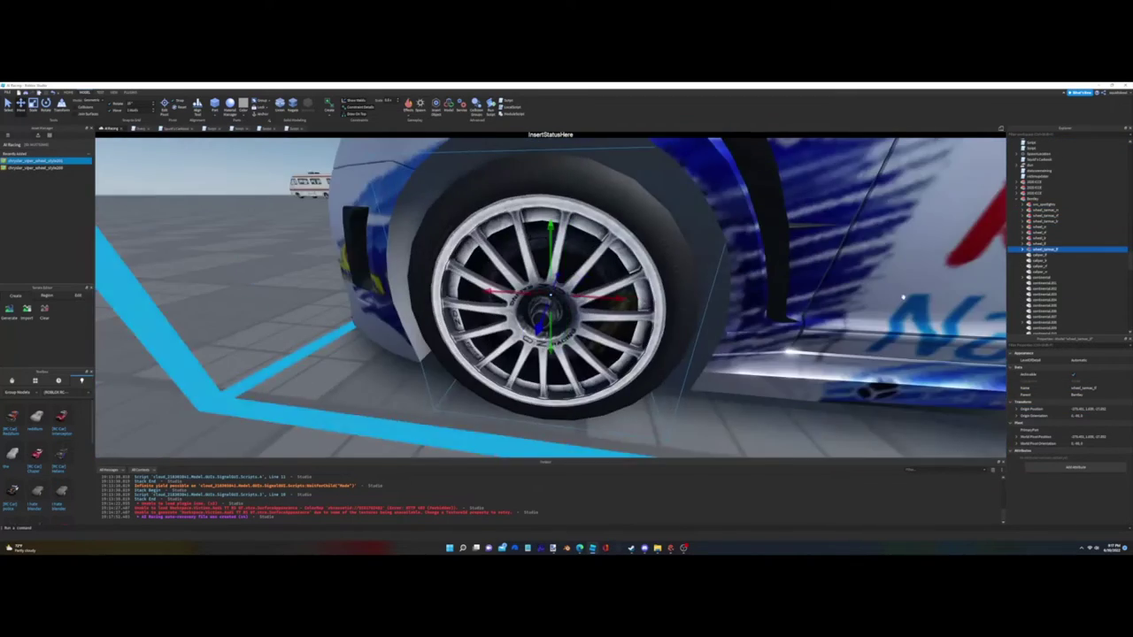
Step: Set the transparency of all meshes in the four non-tarmac wheel models to 1
left_click(1049, 210)
left_click(1049, 227)
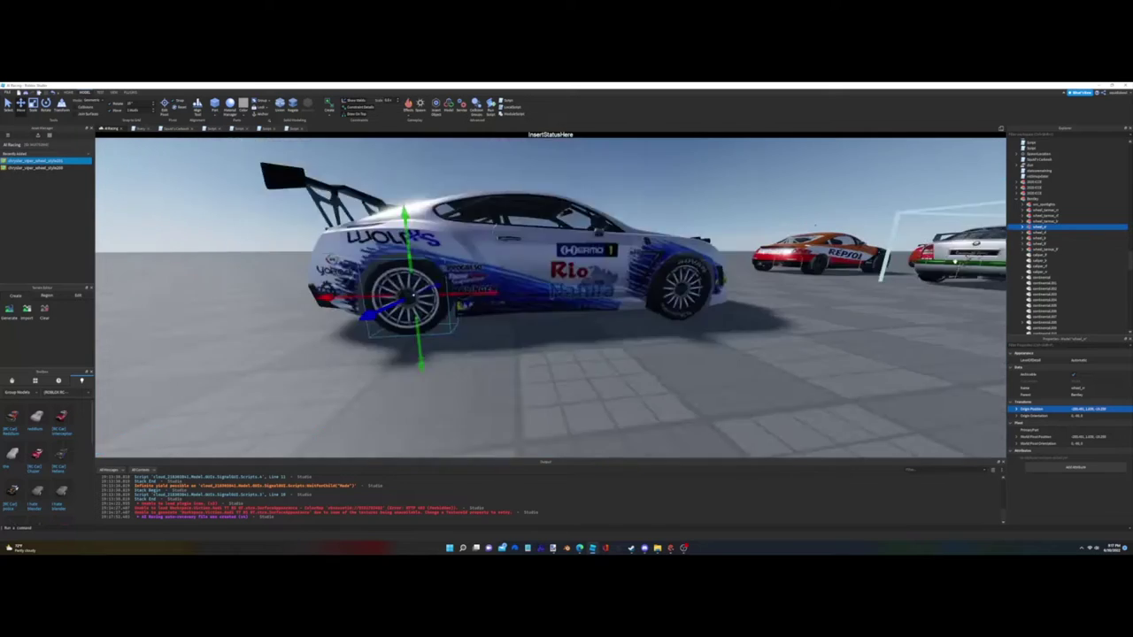
left_click(1049, 233)
left_click(1011, 249)
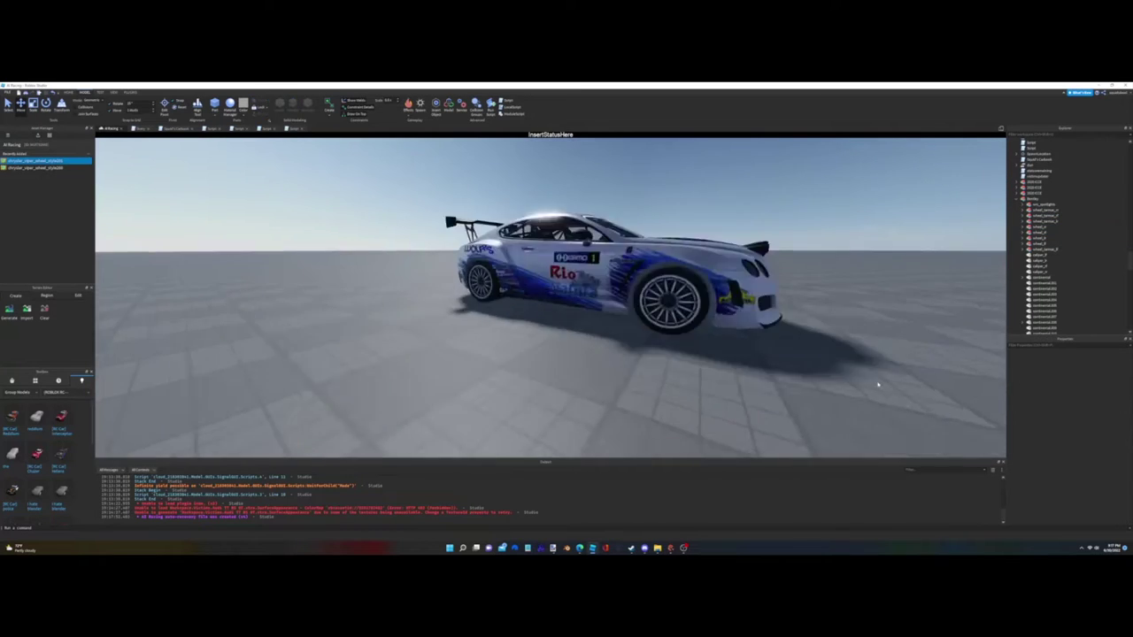
left_click(1054, 231)
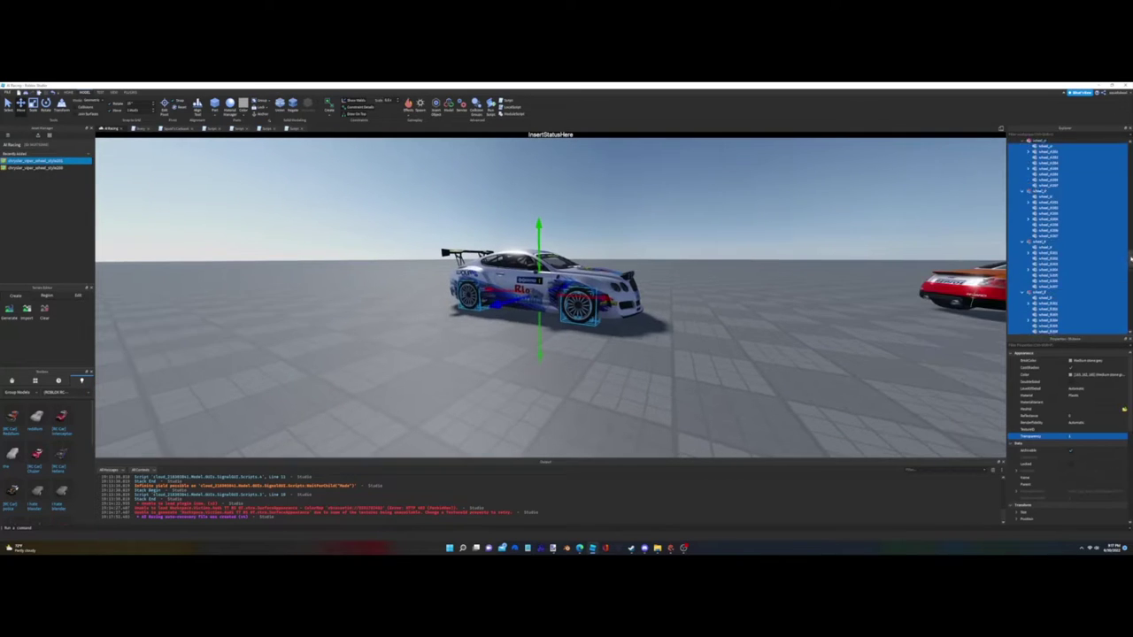
Step: Give the front spotlight lens mesh a SurfaceAppearance with a color map and Transparency as alpha mode
left_click(1044, 148)
key("f")
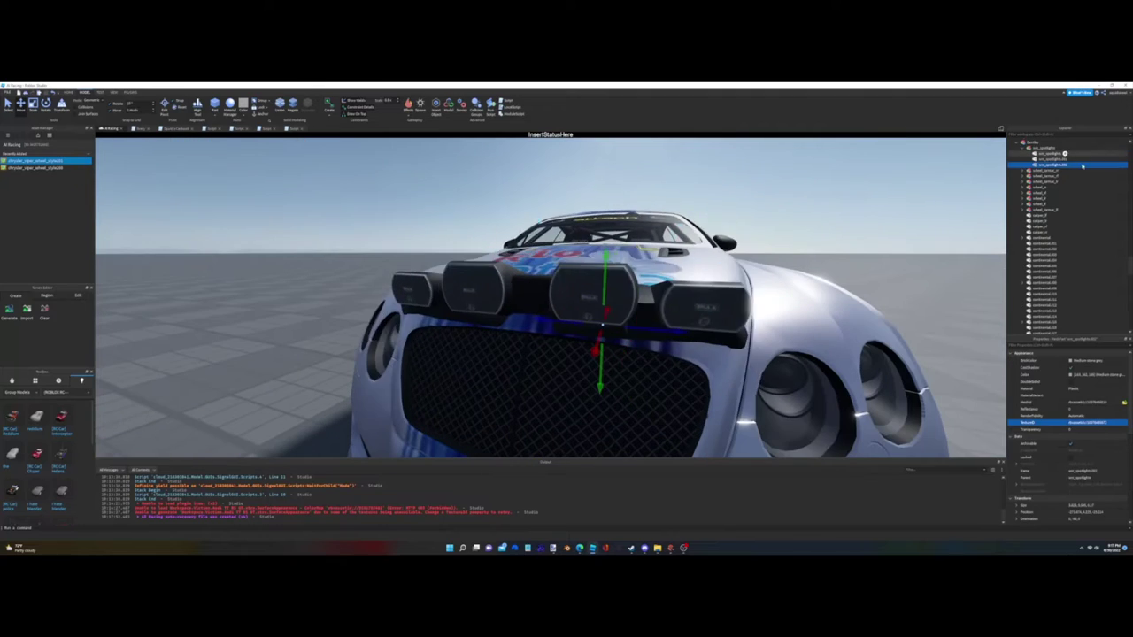
left_click(1053, 165)
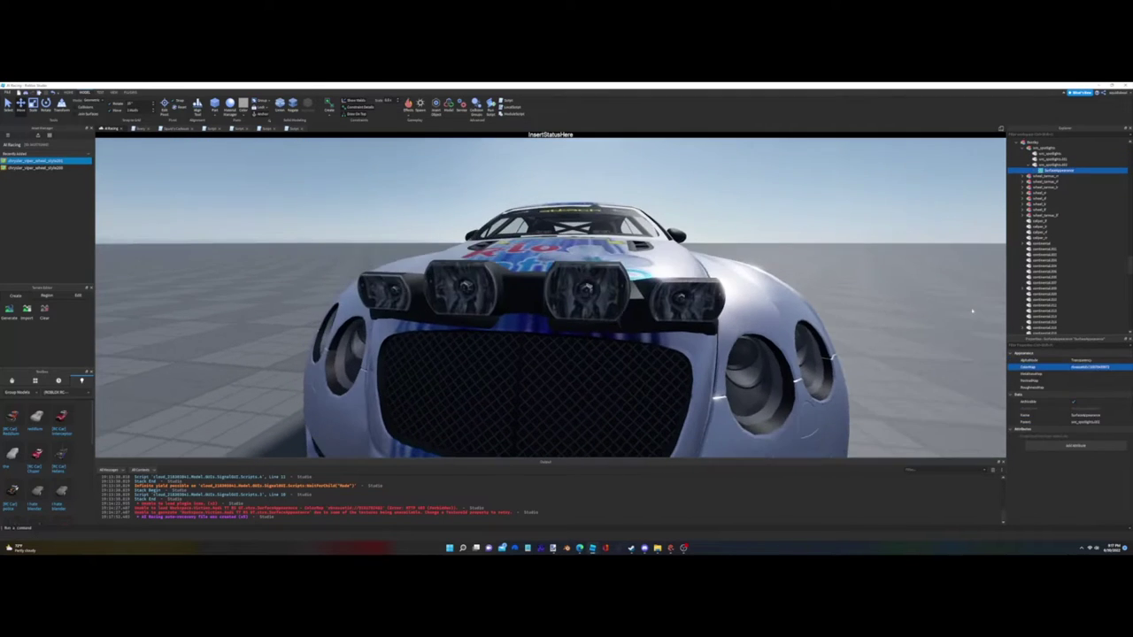
Step: Give the continental.007 body mesh a SurfaceAppearance with a color map and Transparency alpha mode, and review the assembled car
left_click(1067, 242)
key("f")
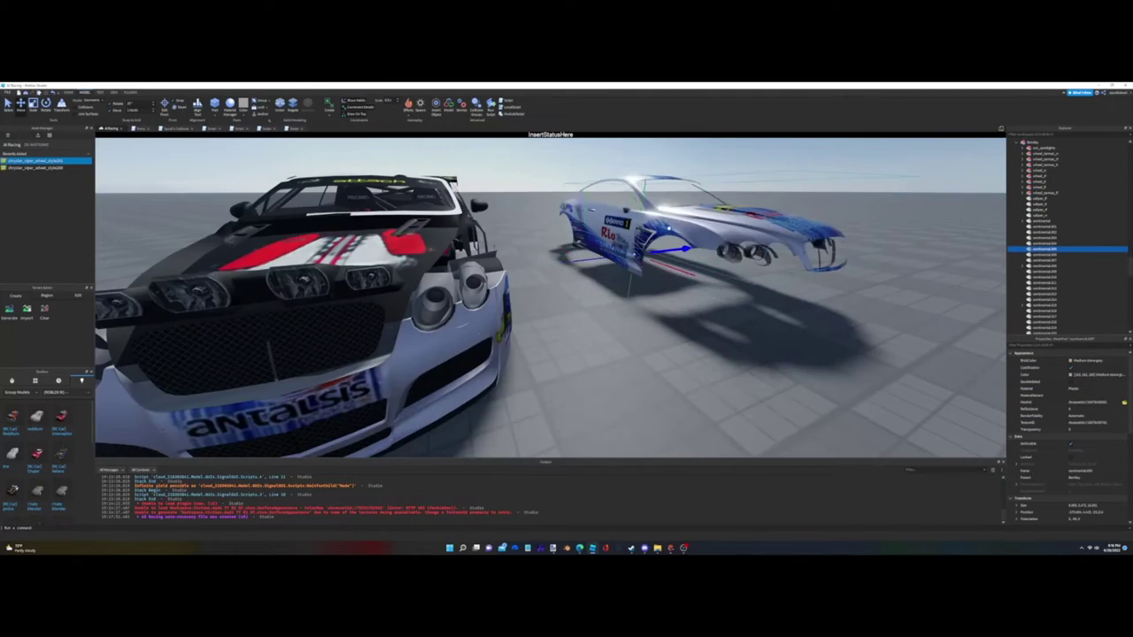
left_click(1058, 265)
key("f")
left_click(1035, 142)
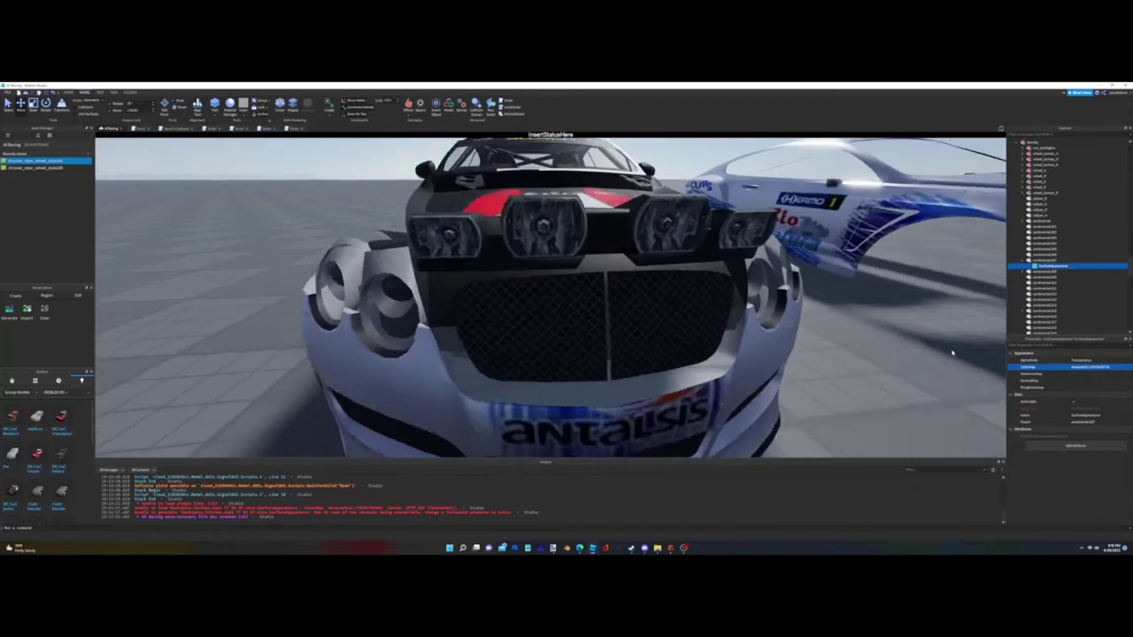
key("f")
key("F5")
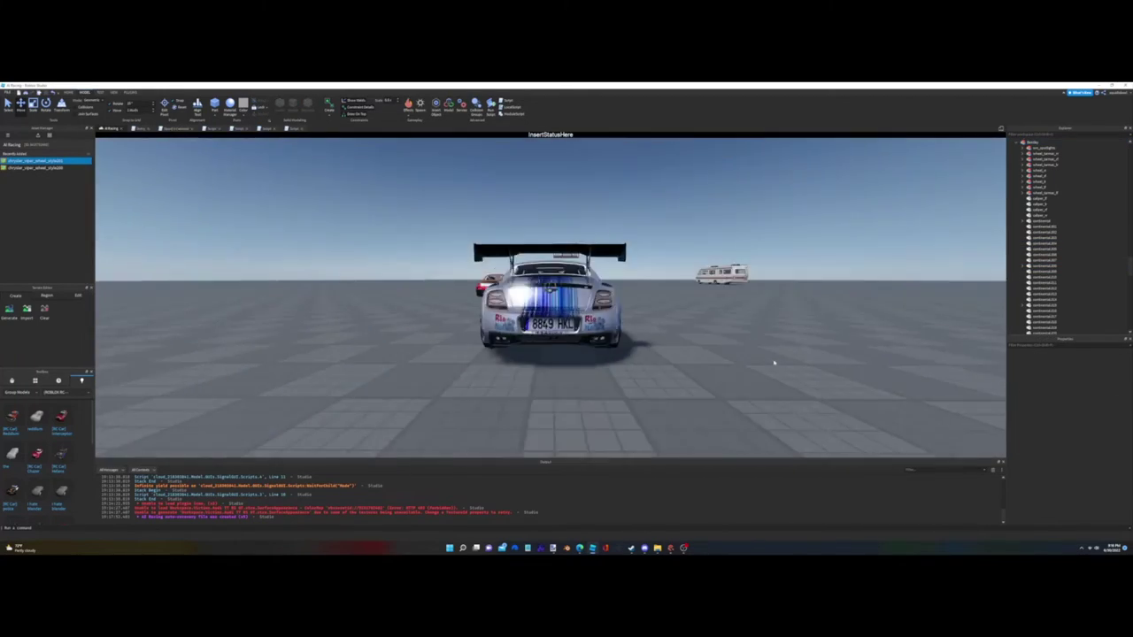
Step: Rename the duplicated Audi TT GT car rig as Bentley Platinum Motorsports Continental
left_click(818, 318)
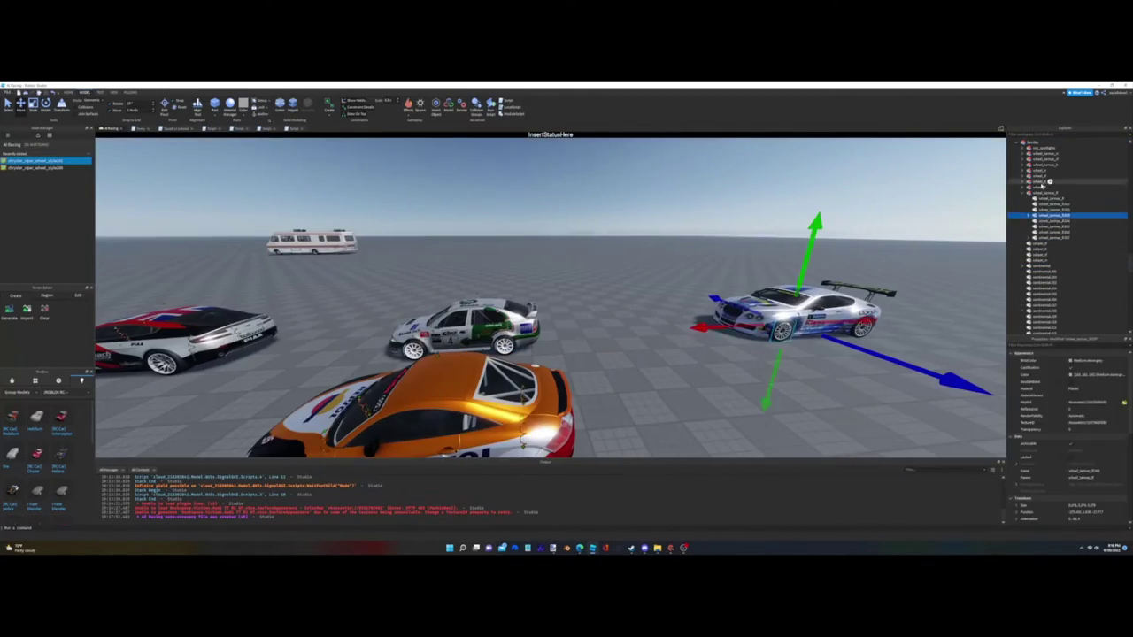
left_click(636, 329)
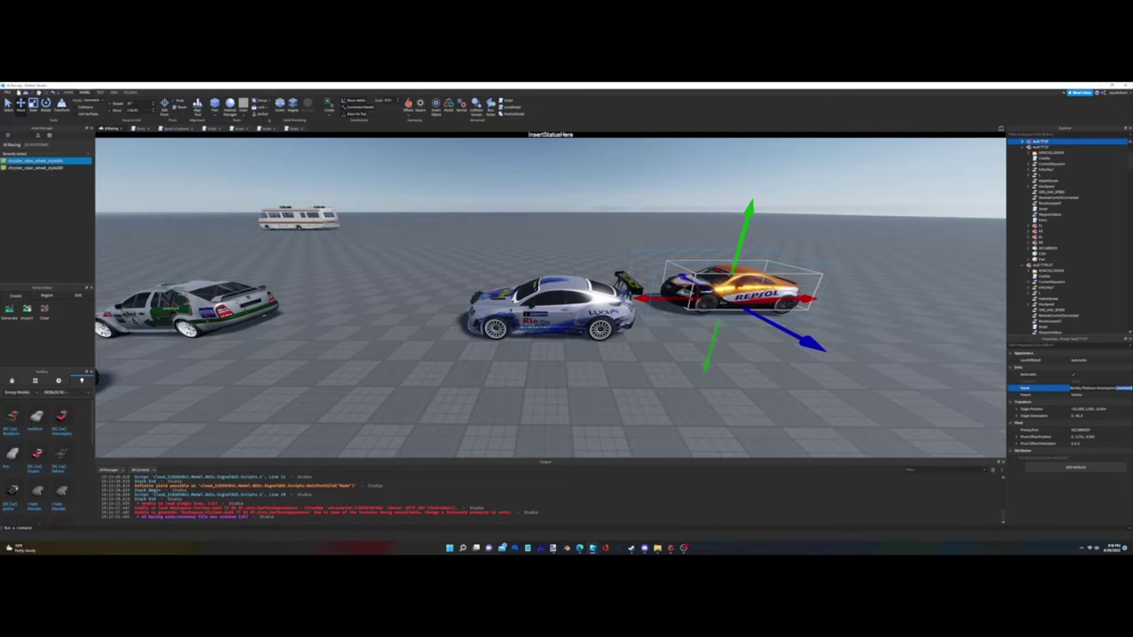
key("Return")
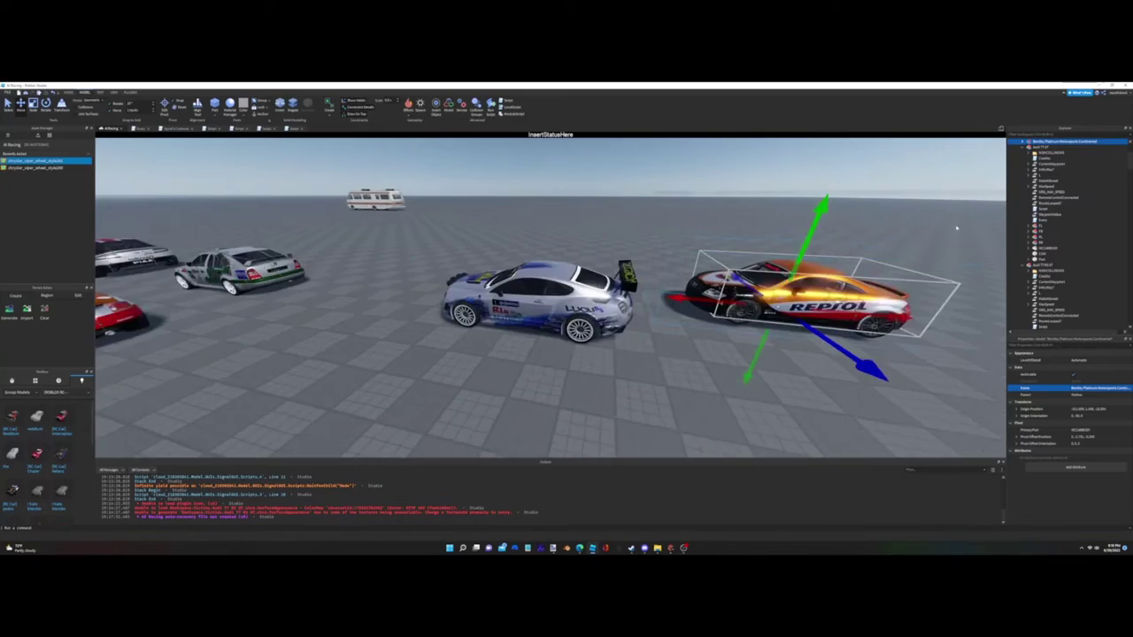
Step: Update the Bentley rig's Credits script and MaxSpeed value, checking the car in the reference racing game
key("f")
double_click(1048, 160)
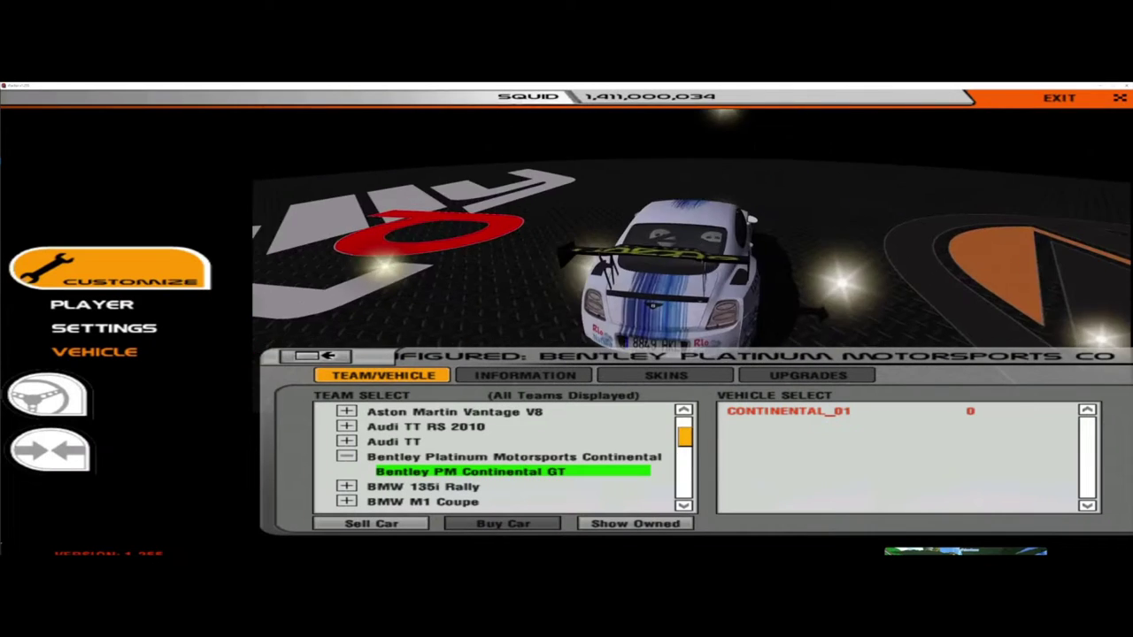
key("alt+Tab")
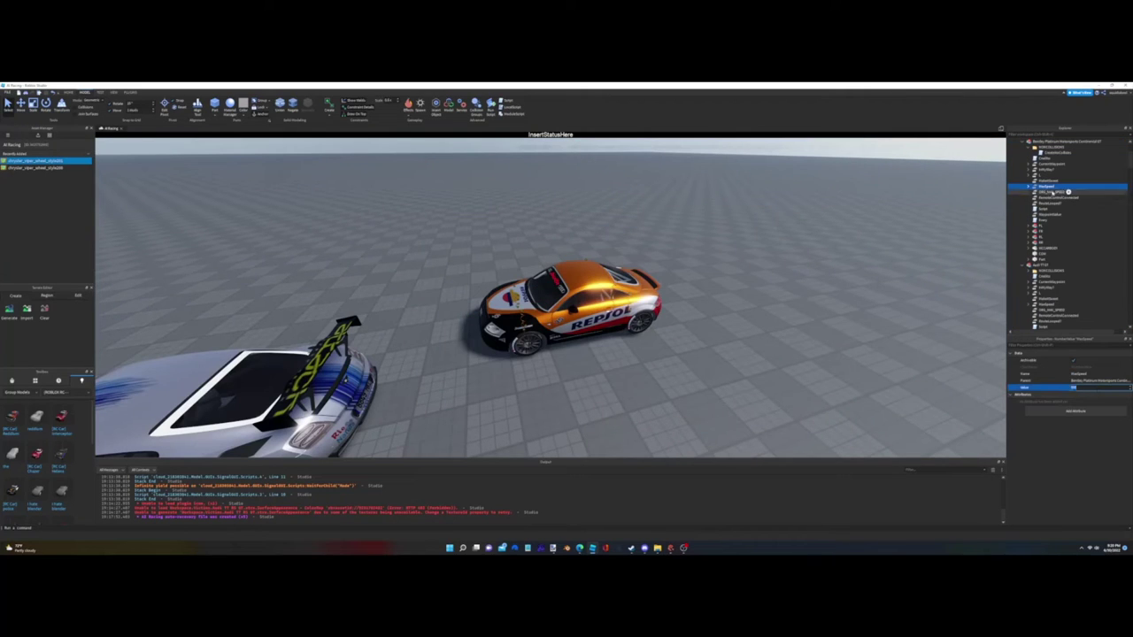
left_click(1053, 209)
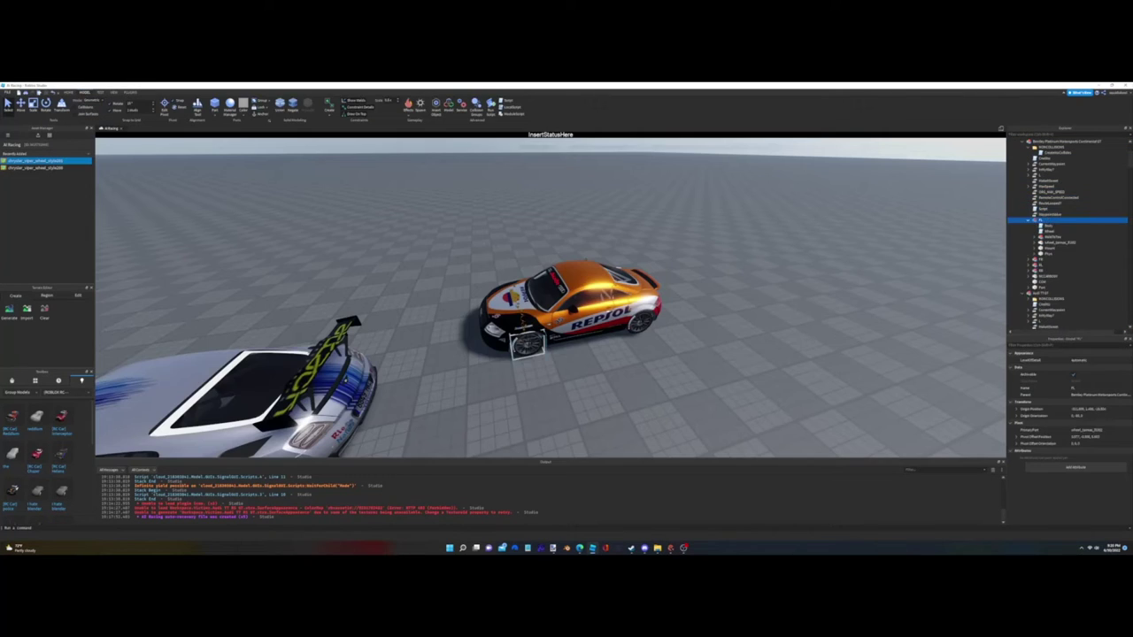
Step: Move the wheel_tarmac_lf model into the rig's FL group and swap in its tyre mesh as the main wheel part
left_click(1048, 145)
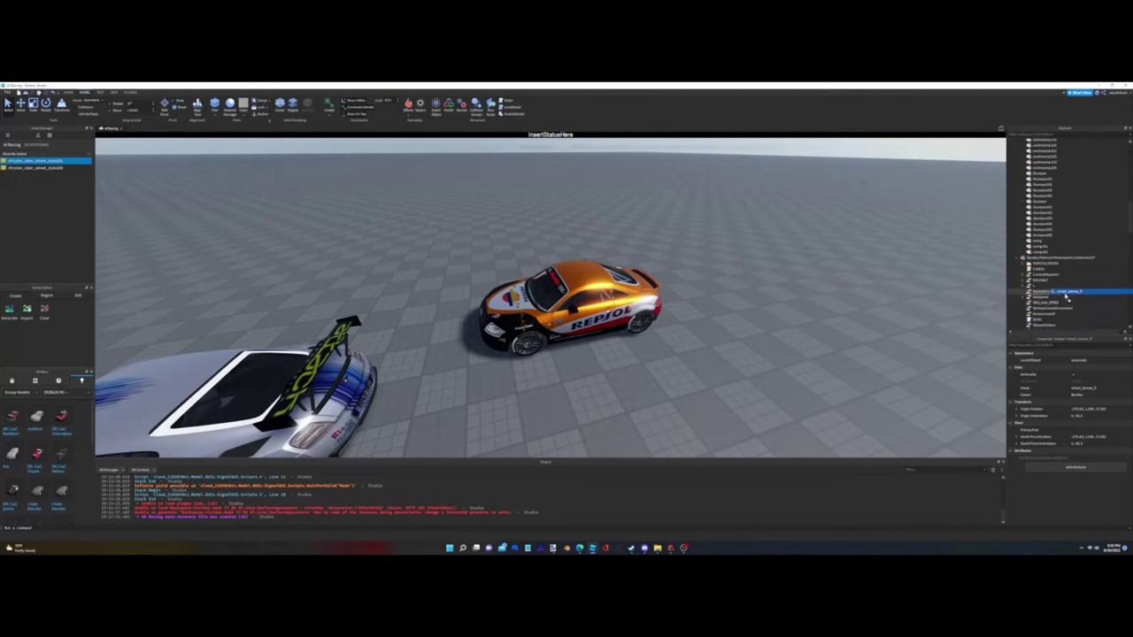
key("f")
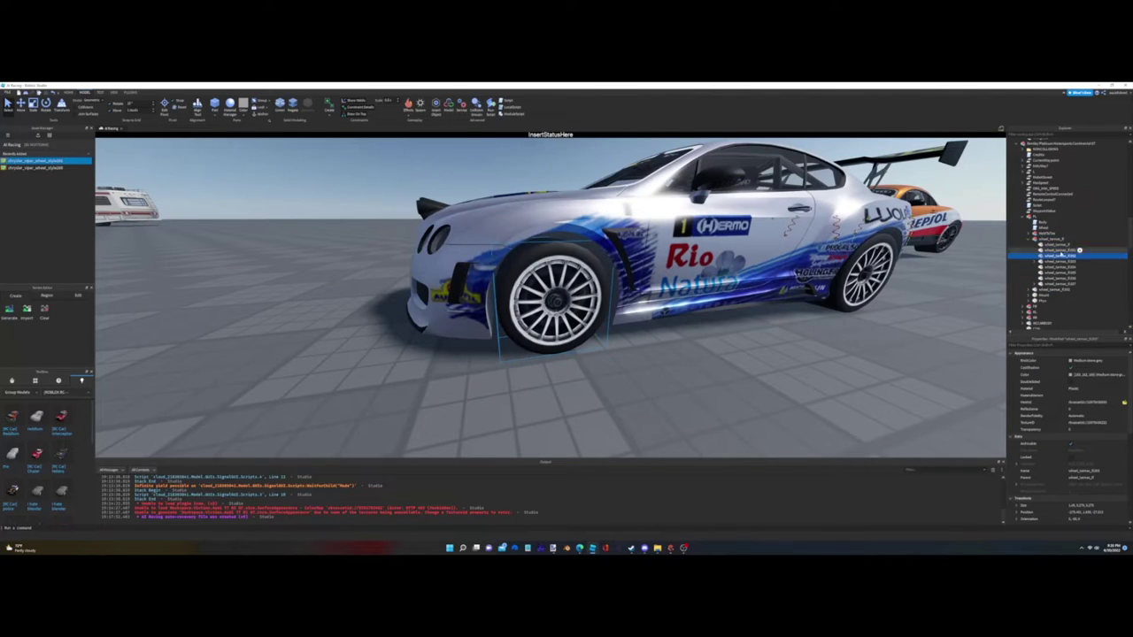
left_click(1062, 284)
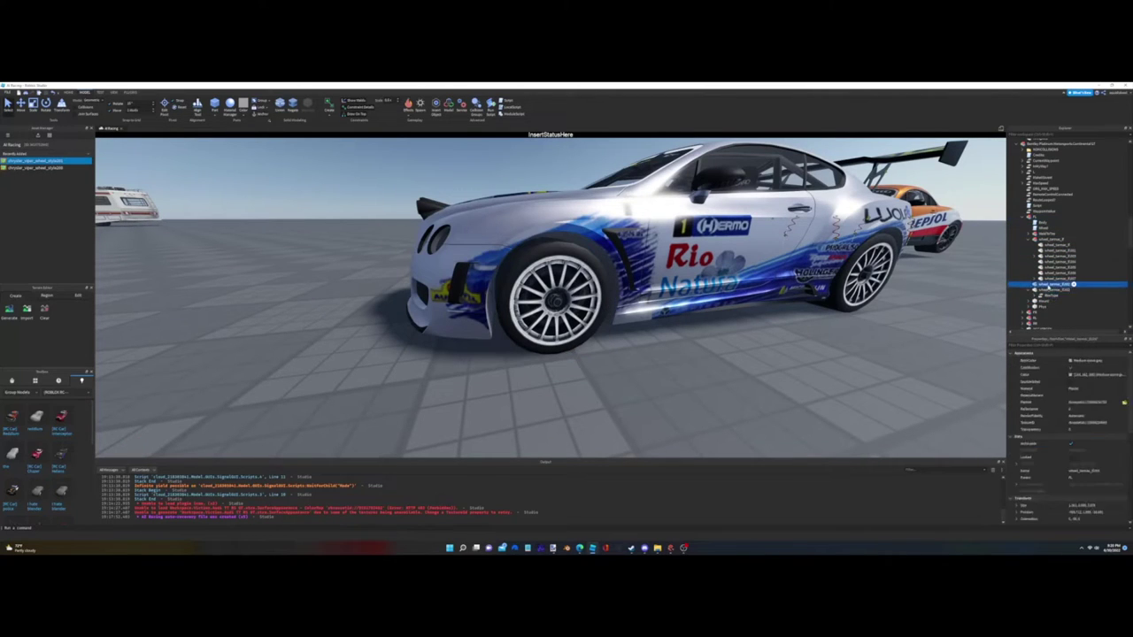
left_click(1034, 236)
Step: Move the wheel_lf model into the rig's FL group and select that group's Phys part for positioning
scroll(1129, 199, "down", 5)
scroll(1061, 265, "up", 5)
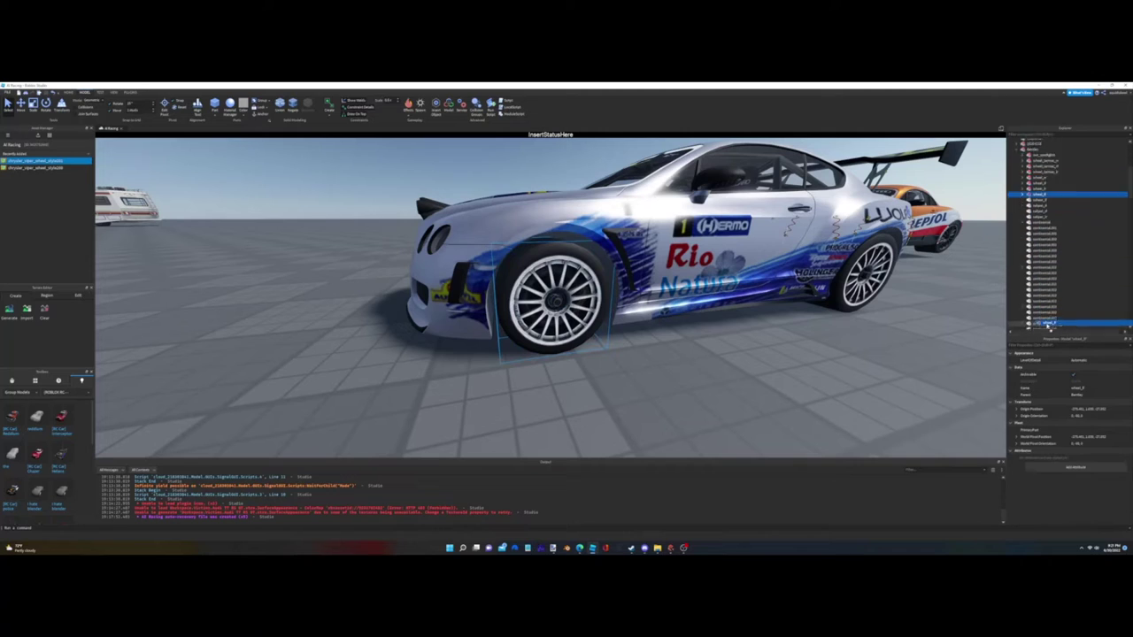
left_click(1061, 205, "shift")
left_click(1078, 241)
key("f")
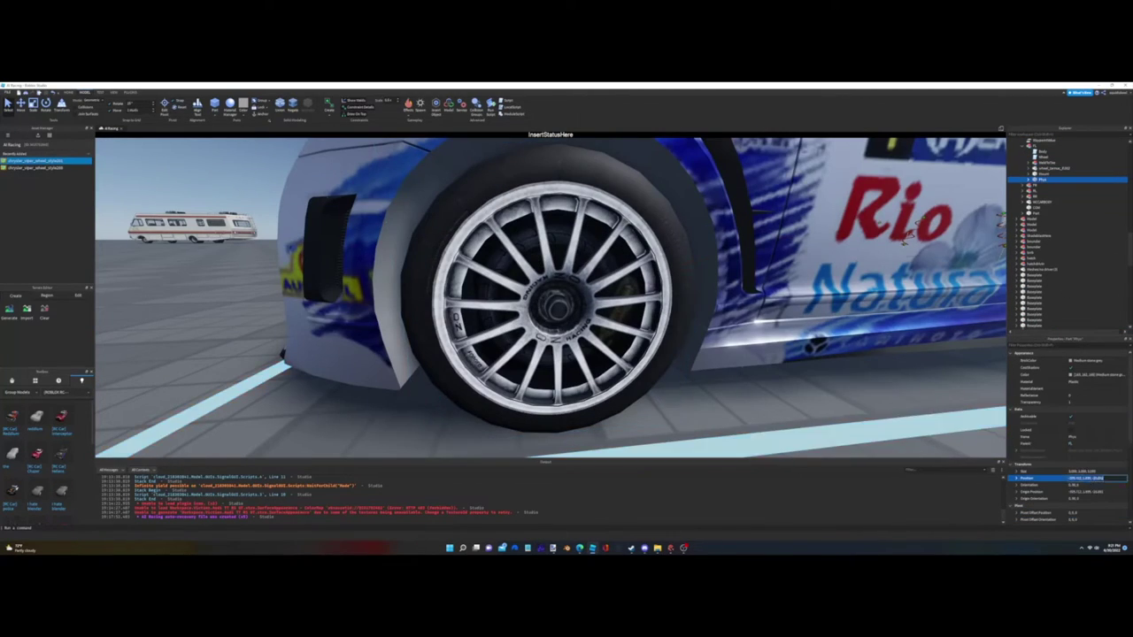
Step: Align the FL Phys part with the Bentley's front-left wheel and resize it to fit the tyre
scroll(549, 292, "down", 6)
left_click(715, 366)
right_click_drag(530, 354, 619, 366)
left_click(1092, 472)
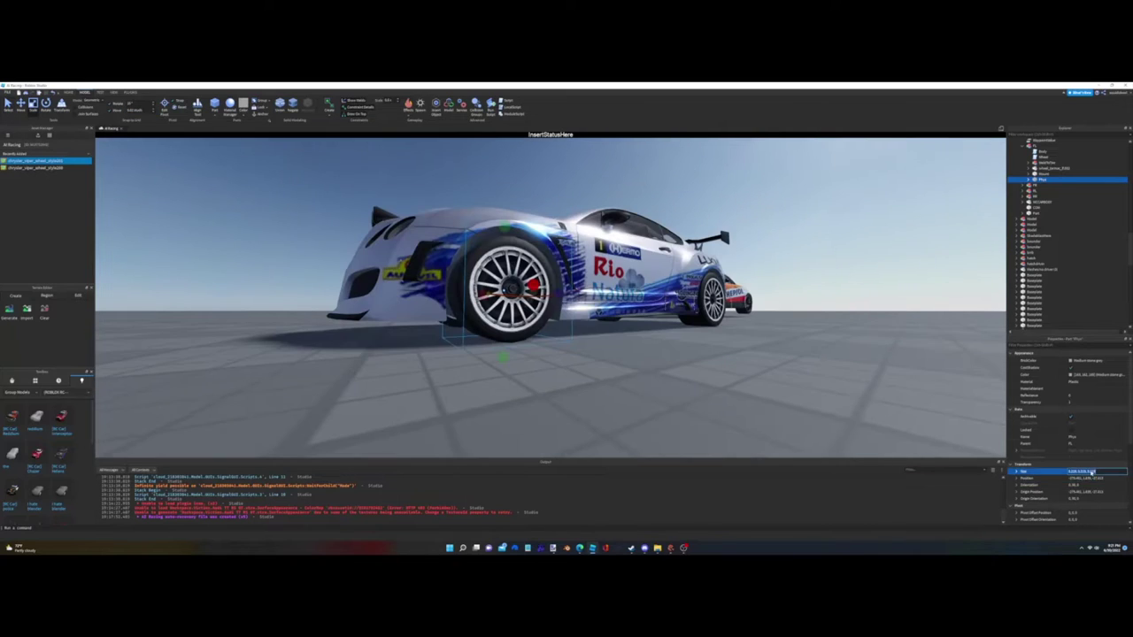
Step: Adjust the density in the FL Phys part's custom physical properties
scroll(1101, 485, "down", 5)
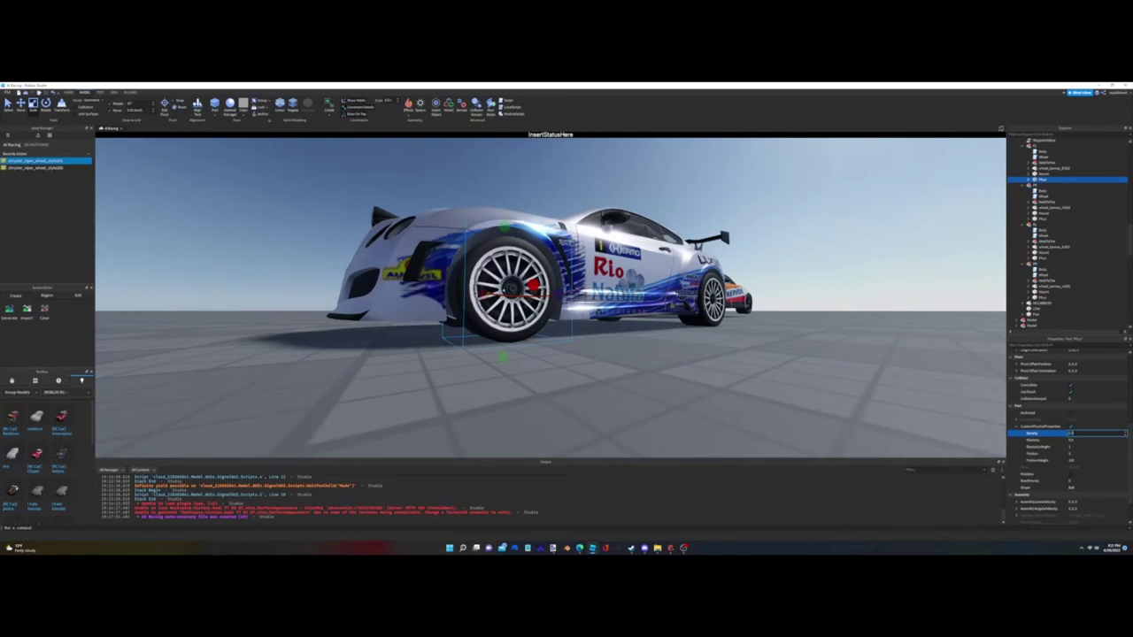
key("f")
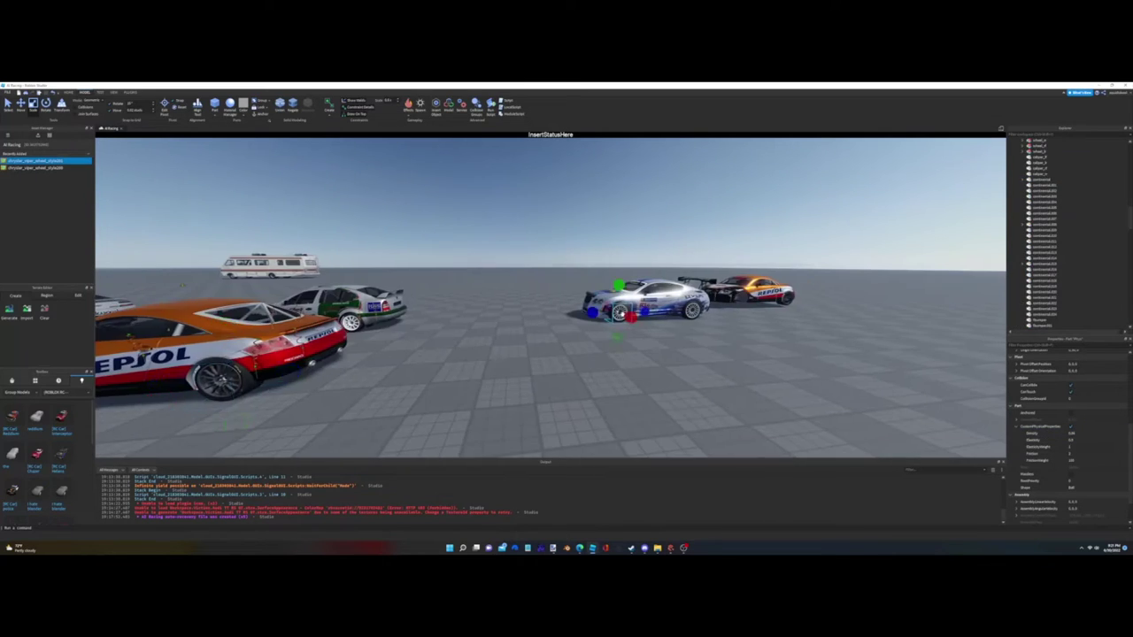
left_click(1084, 432)
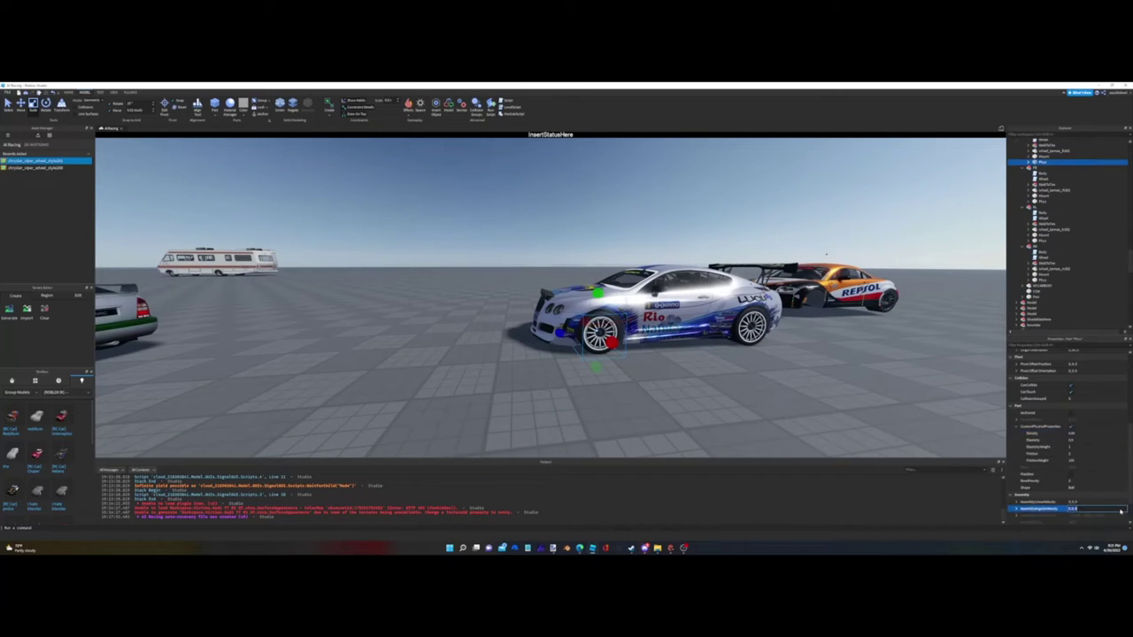
Step: Set the position of the Phys attachment at the front-left wheel and adjust the RL Phys part
left_click(1057, 166)
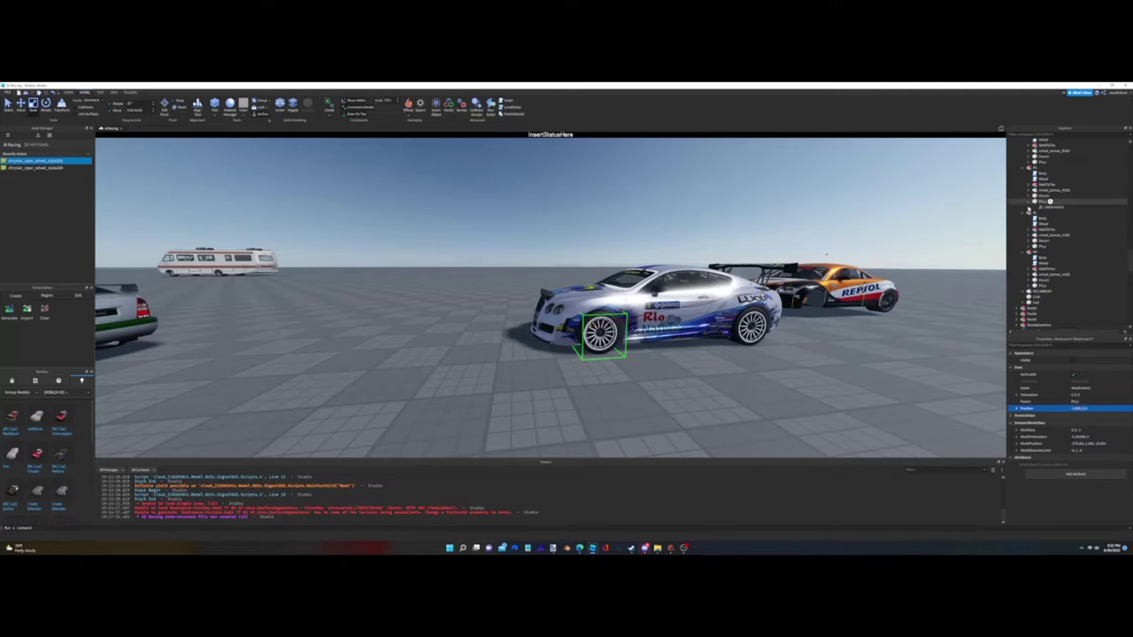
left_click(1051, 246)
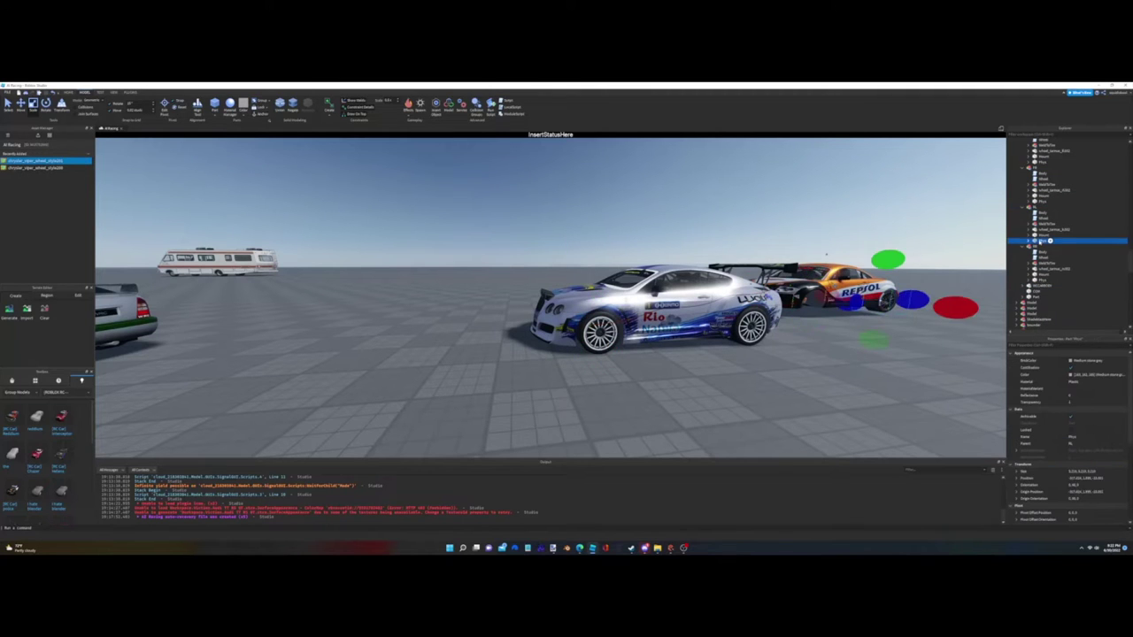
left_click(956, 303)
scroll(958, 302, "up", 3)
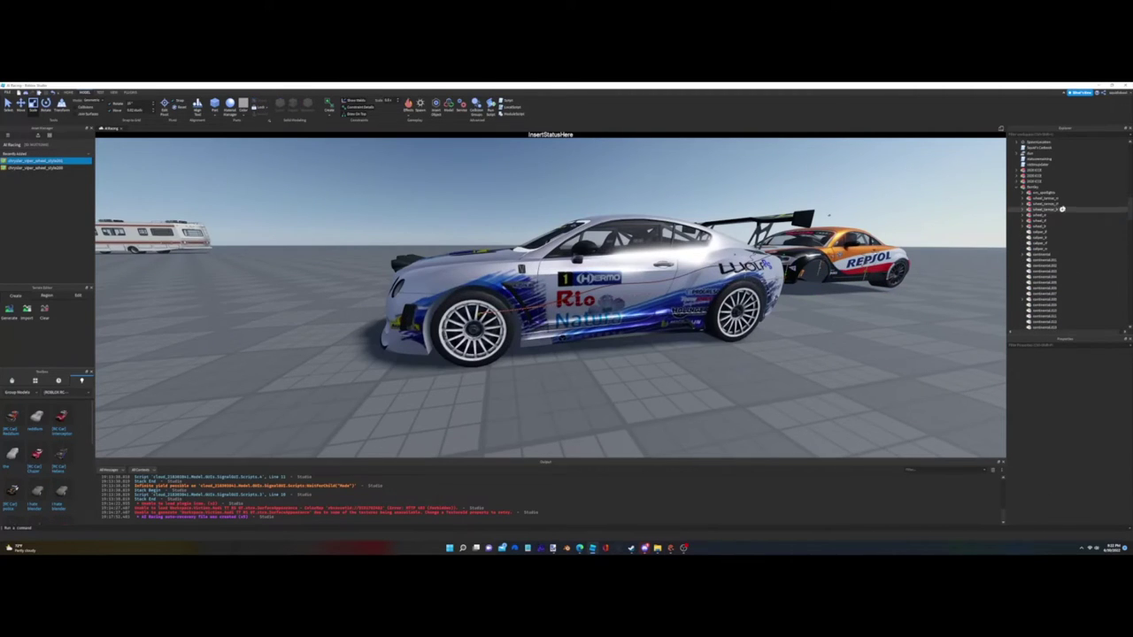
Step: Move the wheel_tarmac_rf and wheel_rf models into the rig's FR group, replacing the old front-right wheel
left_click(1061, 208)
key("f")
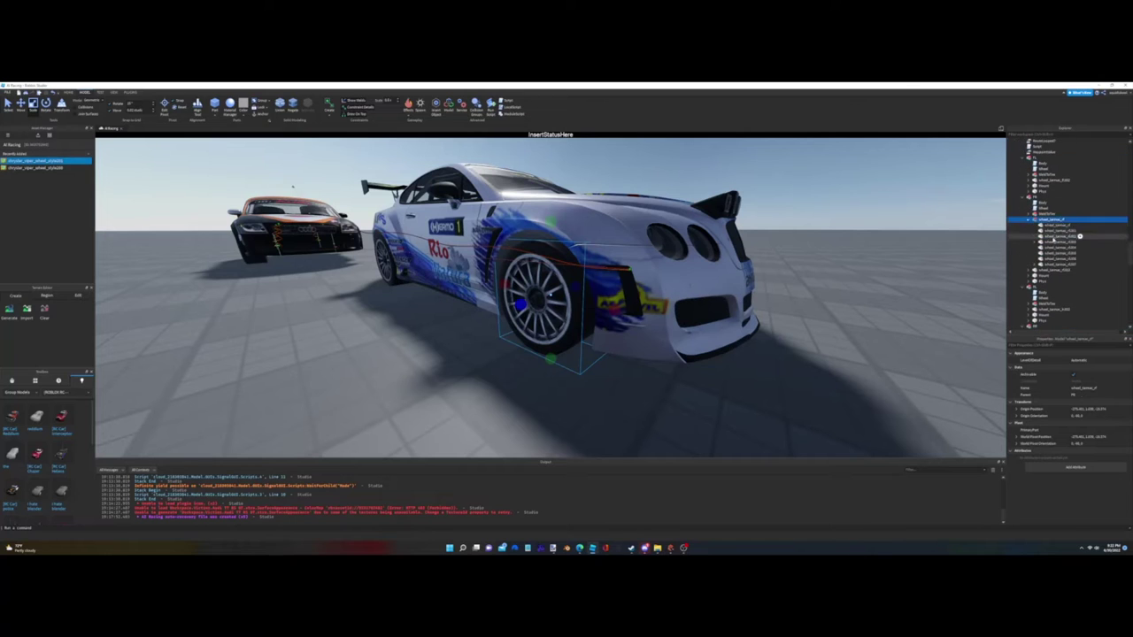
left_click(1053, 270)
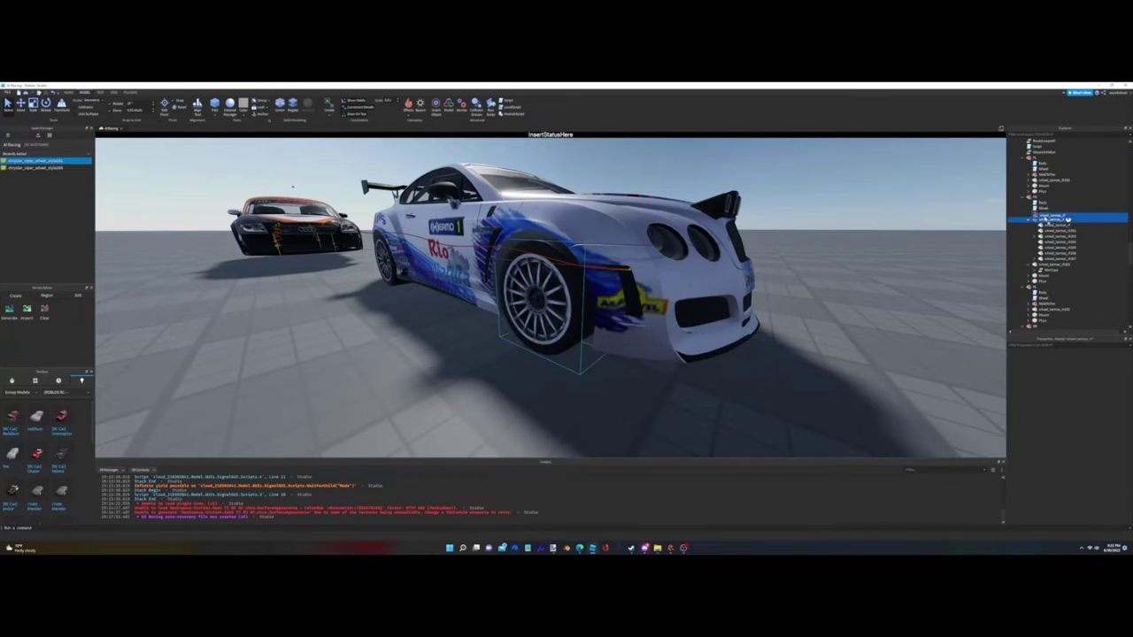
scroll(1053, 265, "down", 3)
left_click(1043, 326)
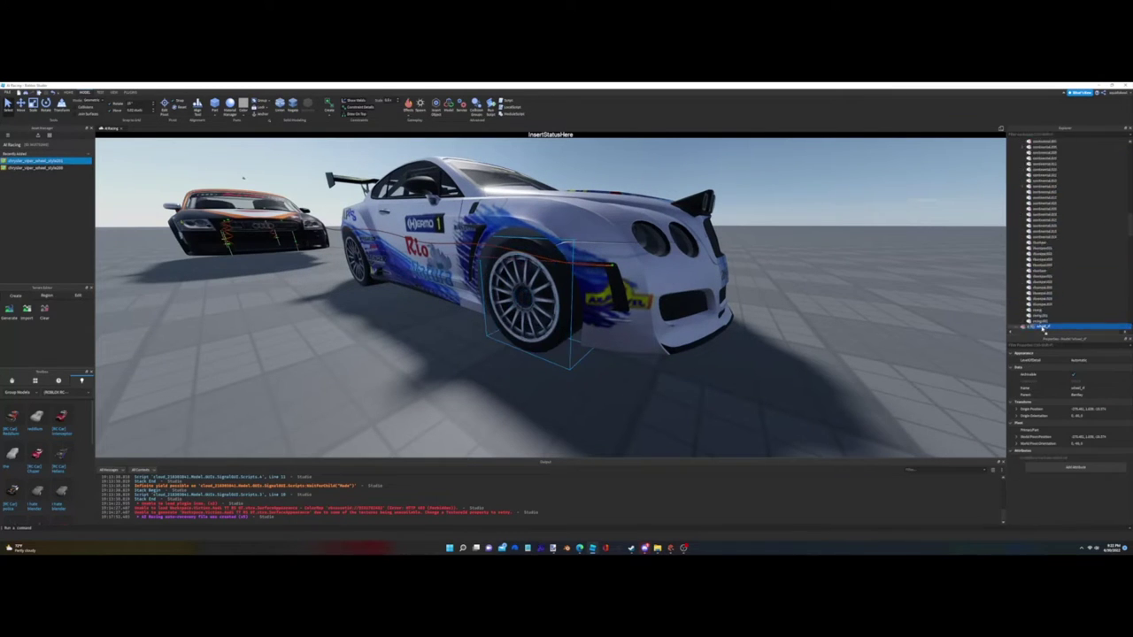
Step: Move the rear-left tarmac wheel model into the rig's RL group, using its tyre mesh as the main wheel part
left_click(1053, 222)
key("f")
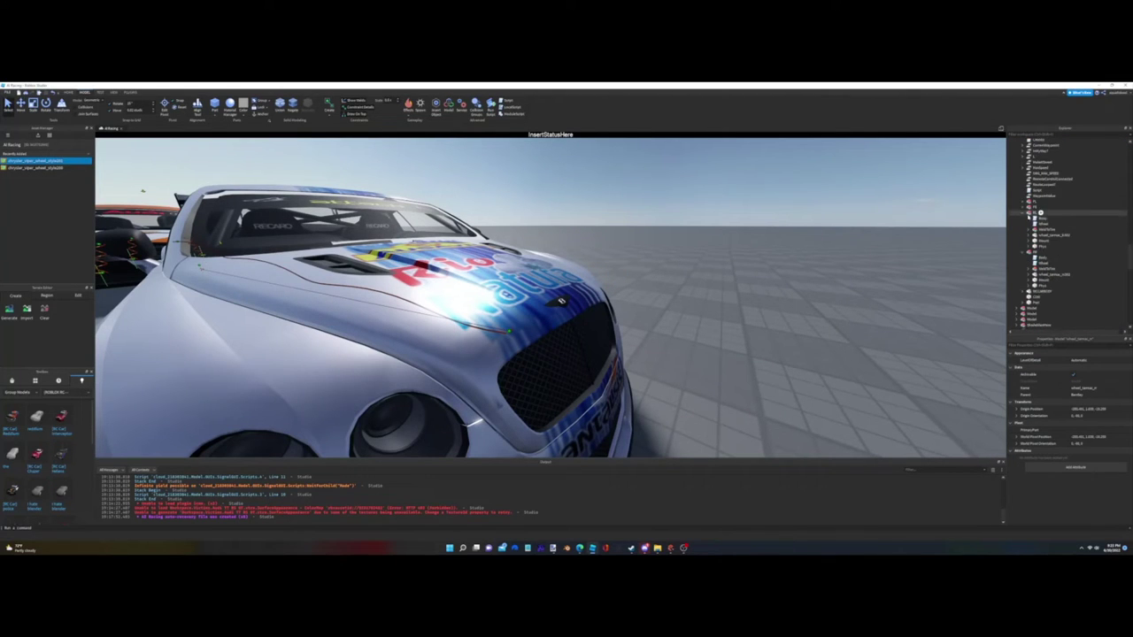
left_click(1039, 213)
left_click(1061, 247)
scroll(1065, 284, "down", 2)
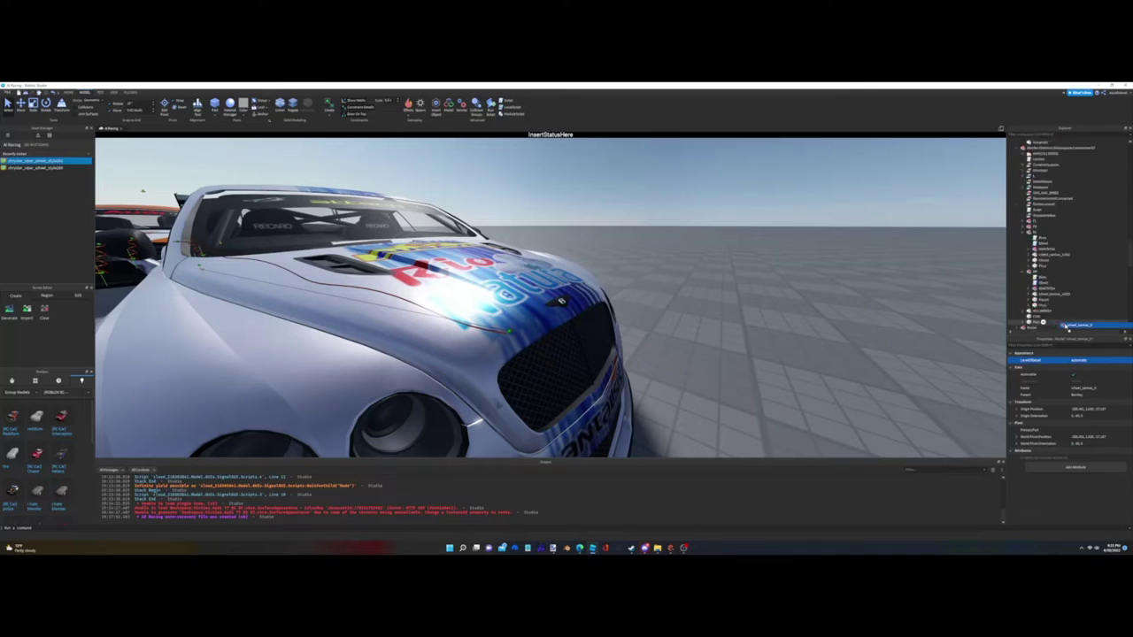
left_click(1061, 241)
key("f")
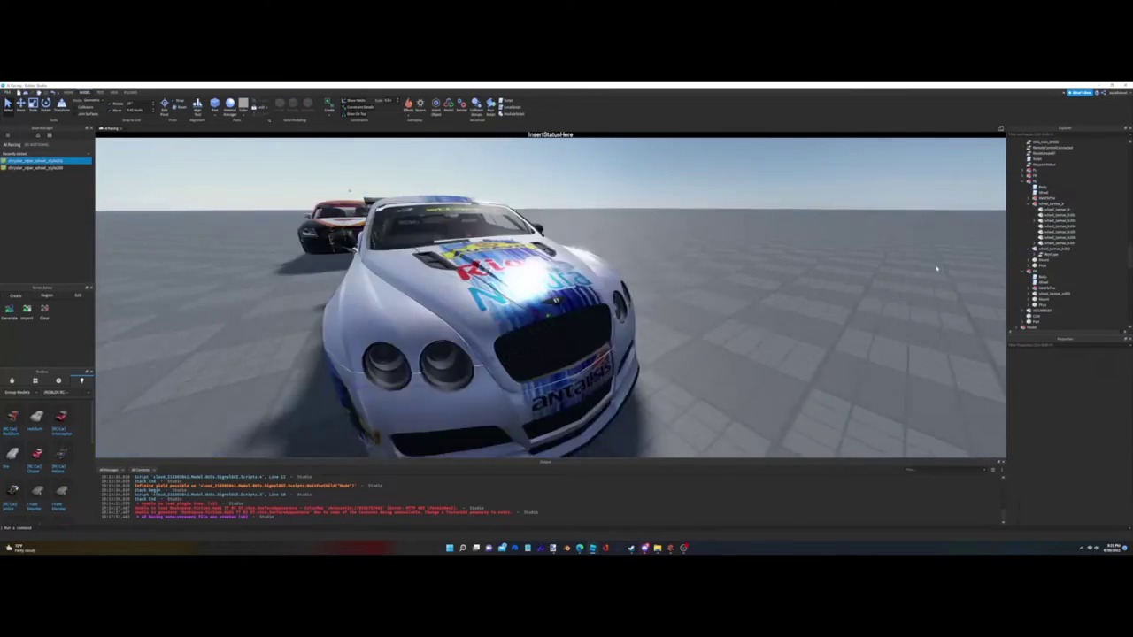
Step: Nest the rear-left tarmac wheel model in RL's WeldToTire model and move the matching non-tarmac wheel there too
left_click(1059, 204)
key("f")
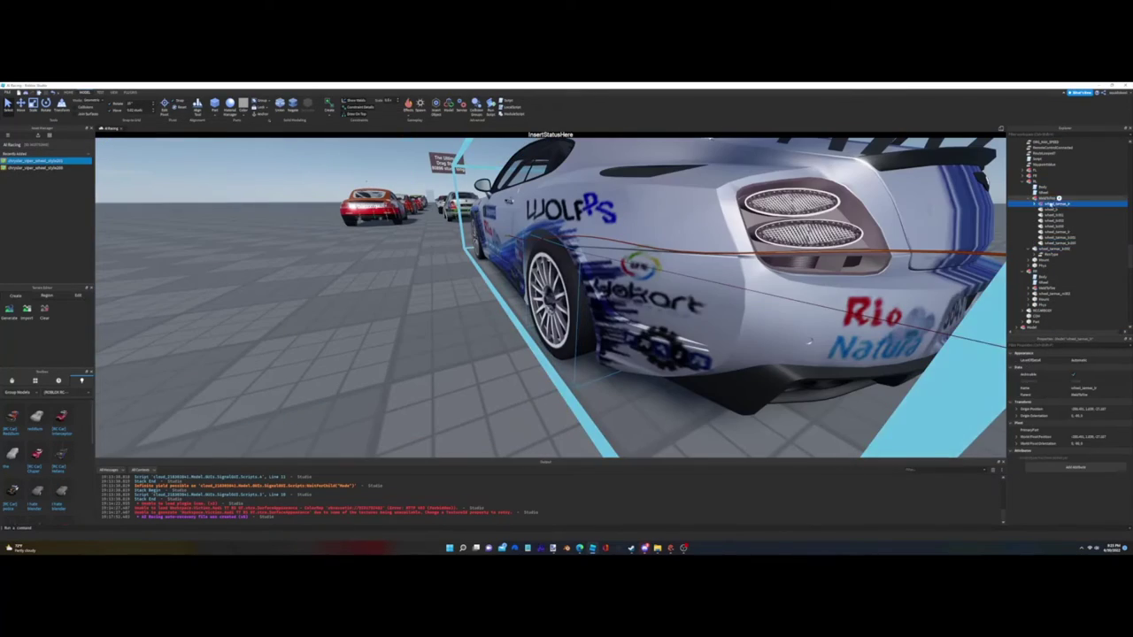
left_click(1051, 193)
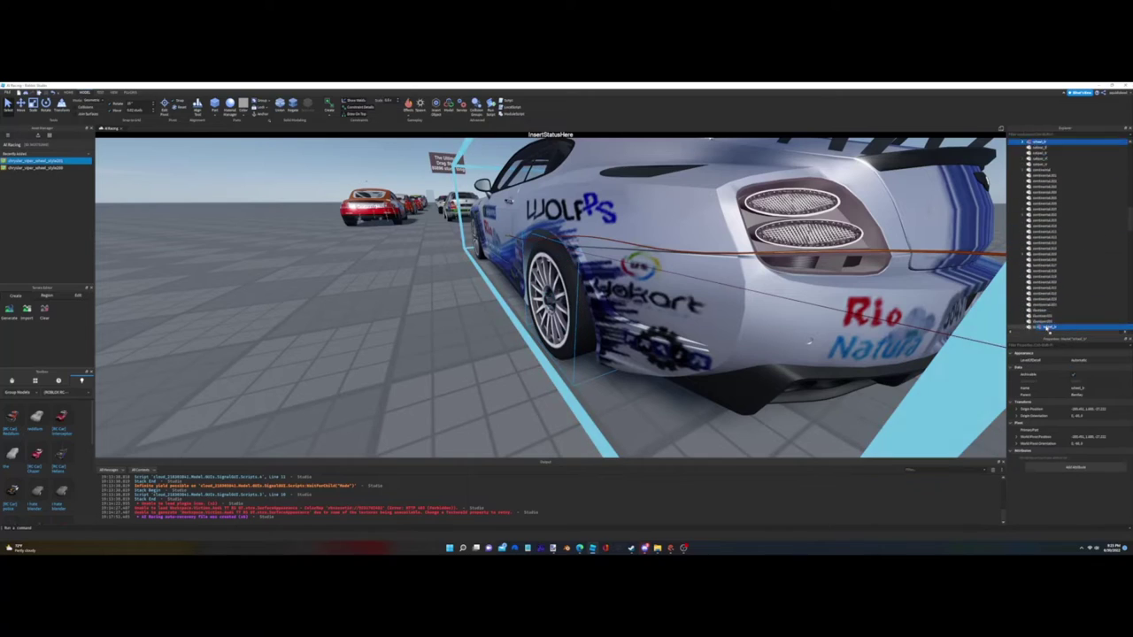
left_click_drag(1051, 194, 1055, 192)
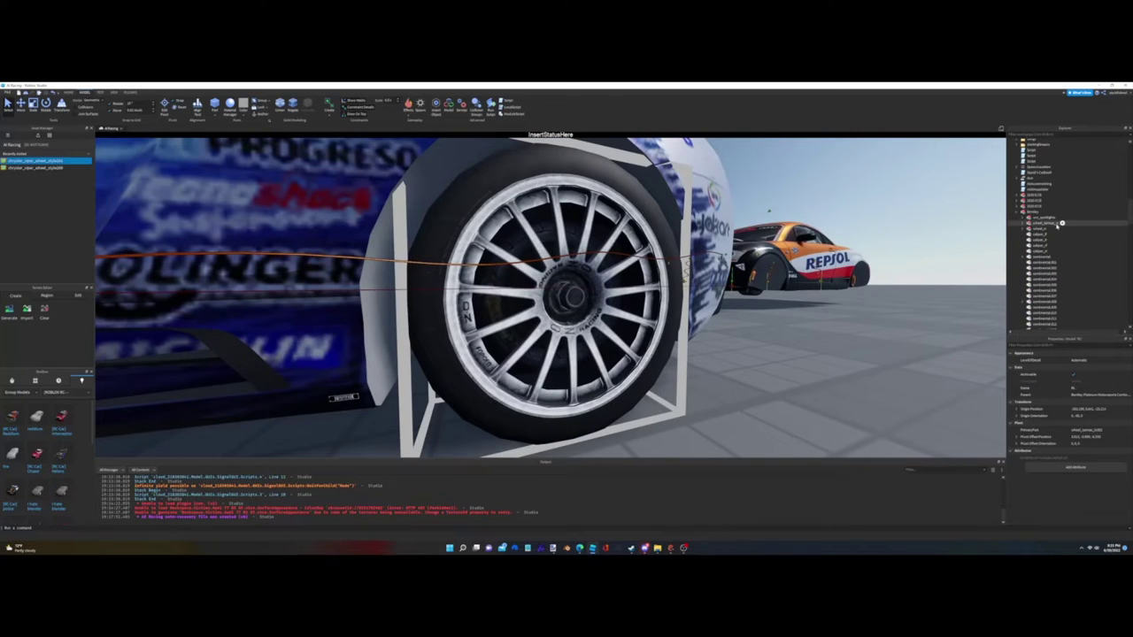
Step: Make the main Bentley body mesh the rig's car body and move the remaining Bentley parts into it
left_click(1061, 320)
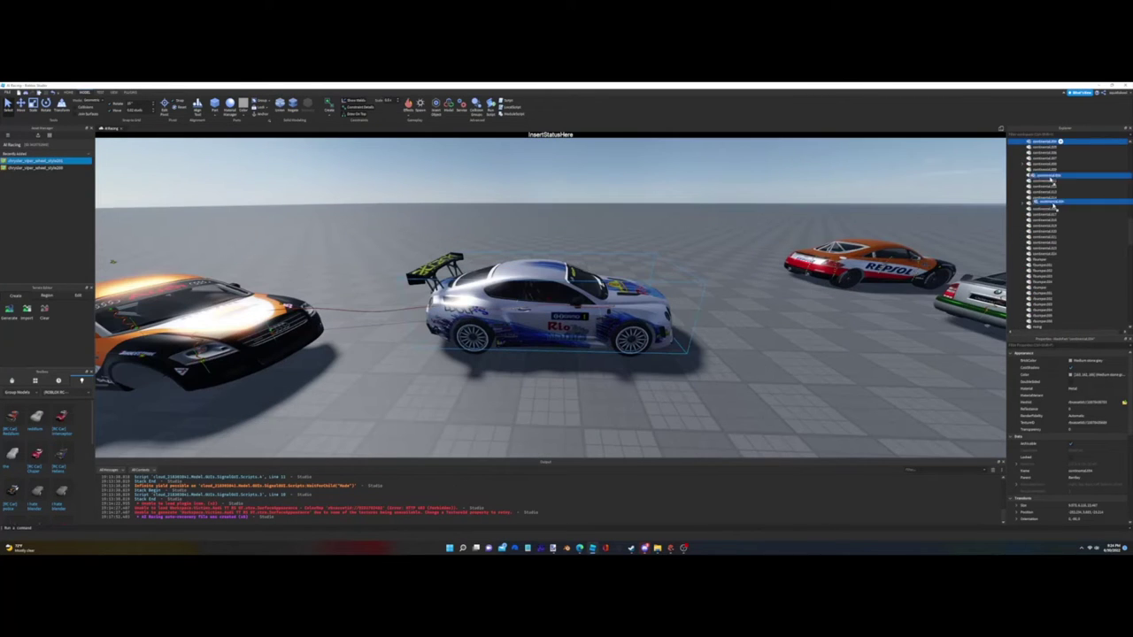
left_click(1060, 161)
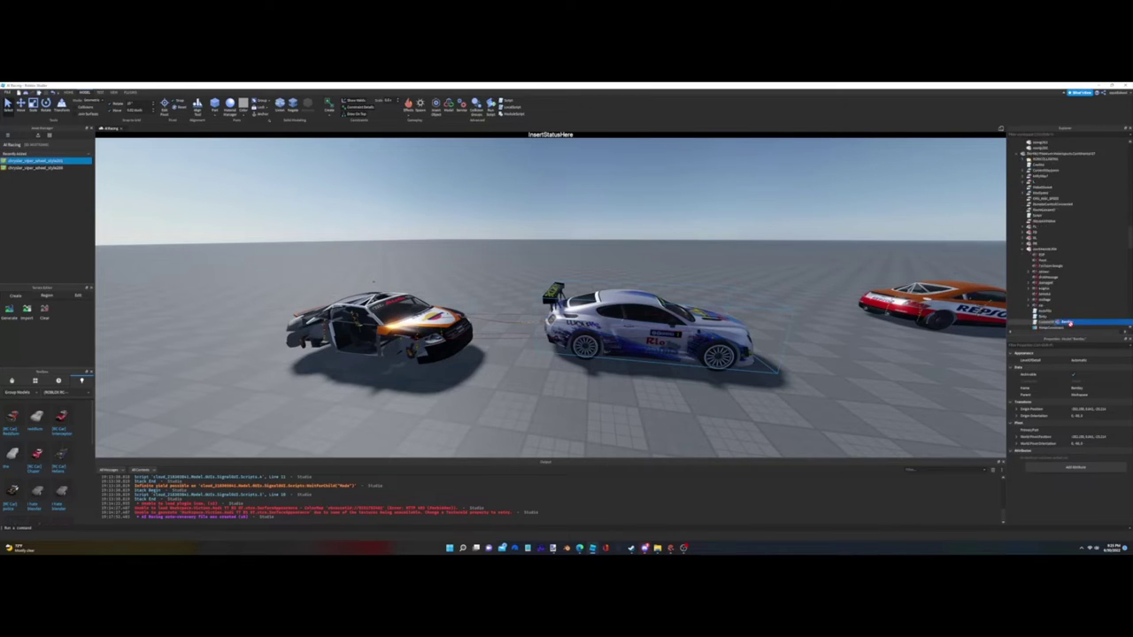
left_click(1066, 195)
key("f")
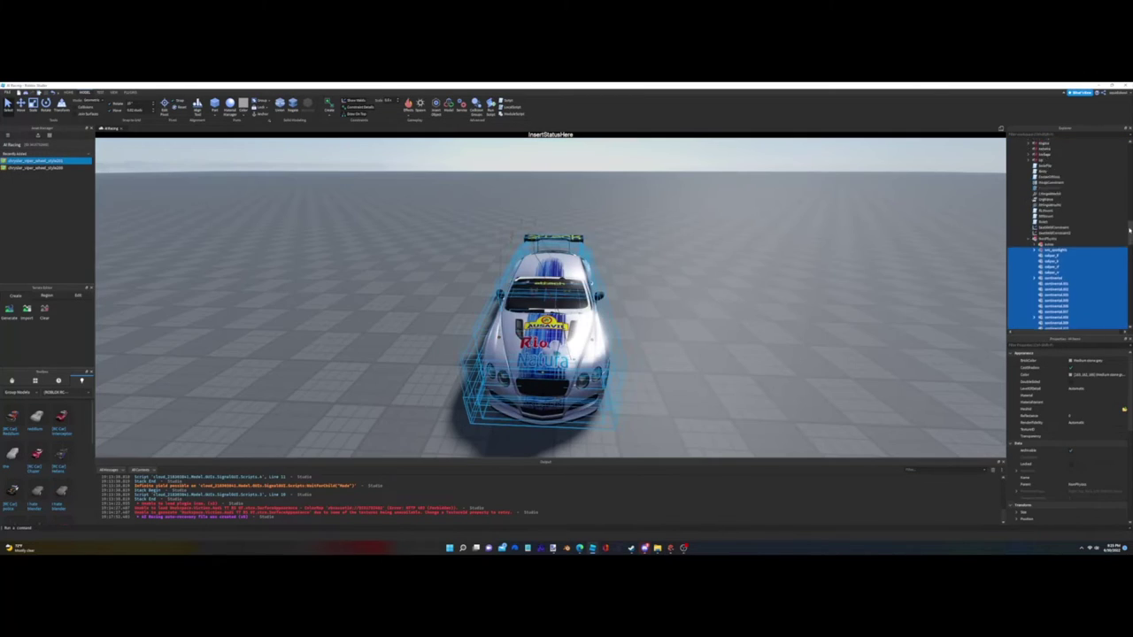
Step: Put the Bentley's wrc_spotlights model in the rig's lights model in place of the old spotlights
left_click(1071, 251)
left_click(1066, 279)
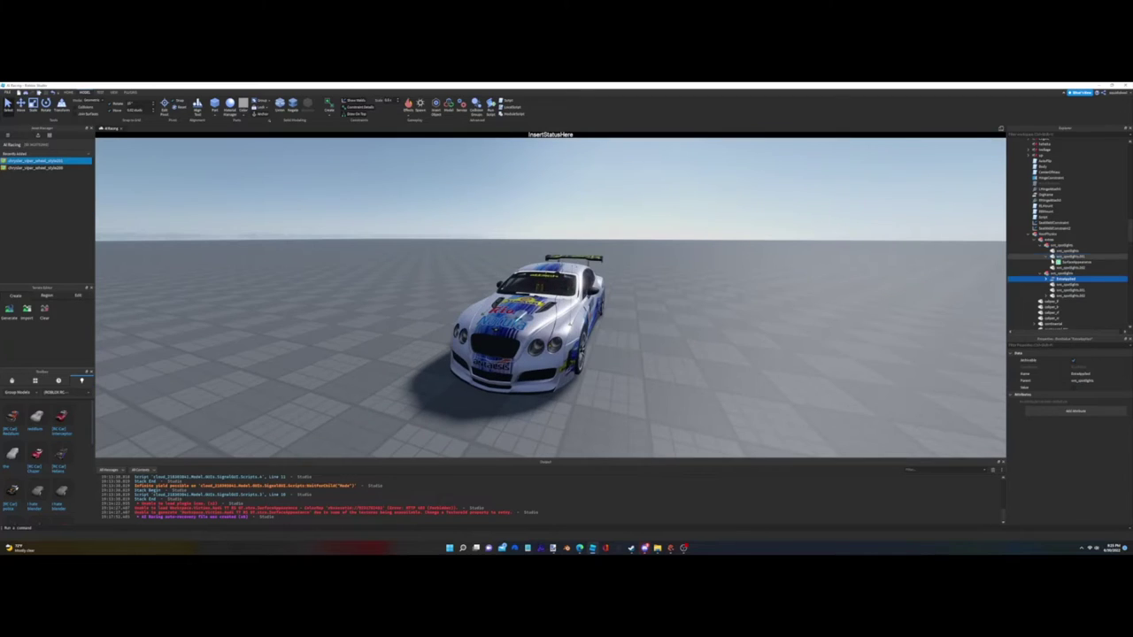
scroll(1119, 234, "down", 5)
Step: Reposition the rig's ROOT part at the front of the Bentley
left_click(1049, 275)
key("f")
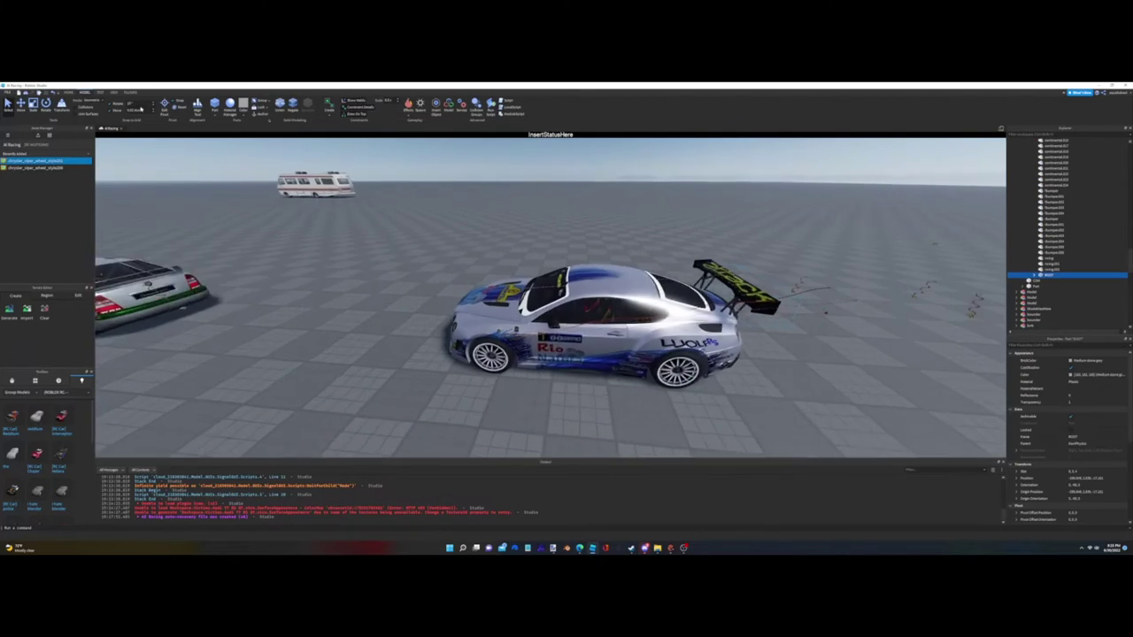
scroll(631, 360, "down", 5)
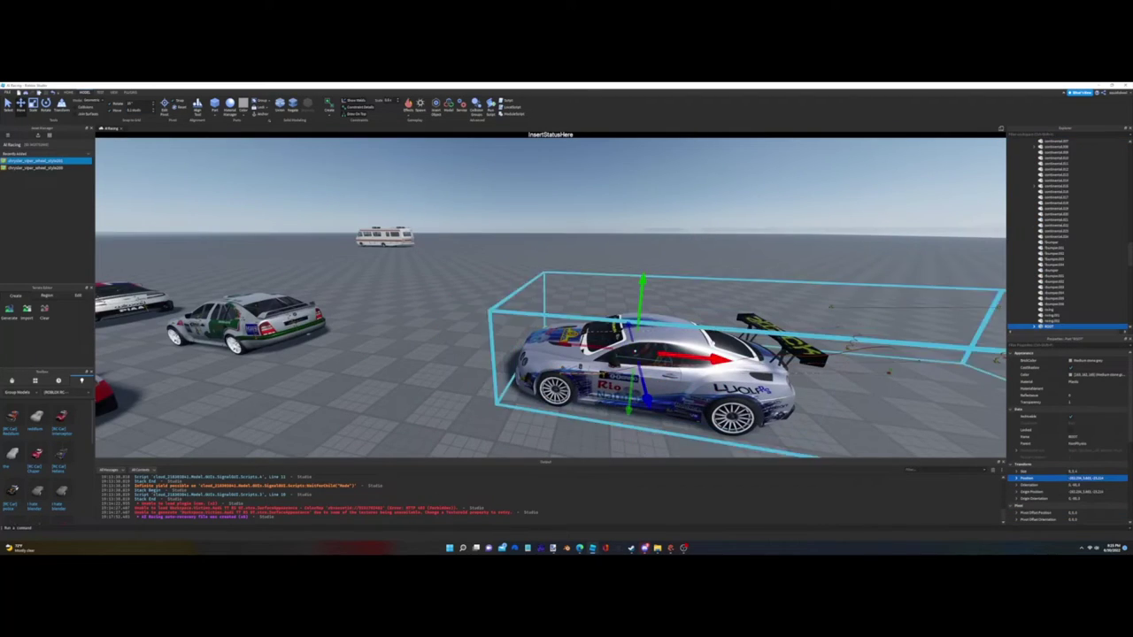
scroll(593, 260, "up", 8)
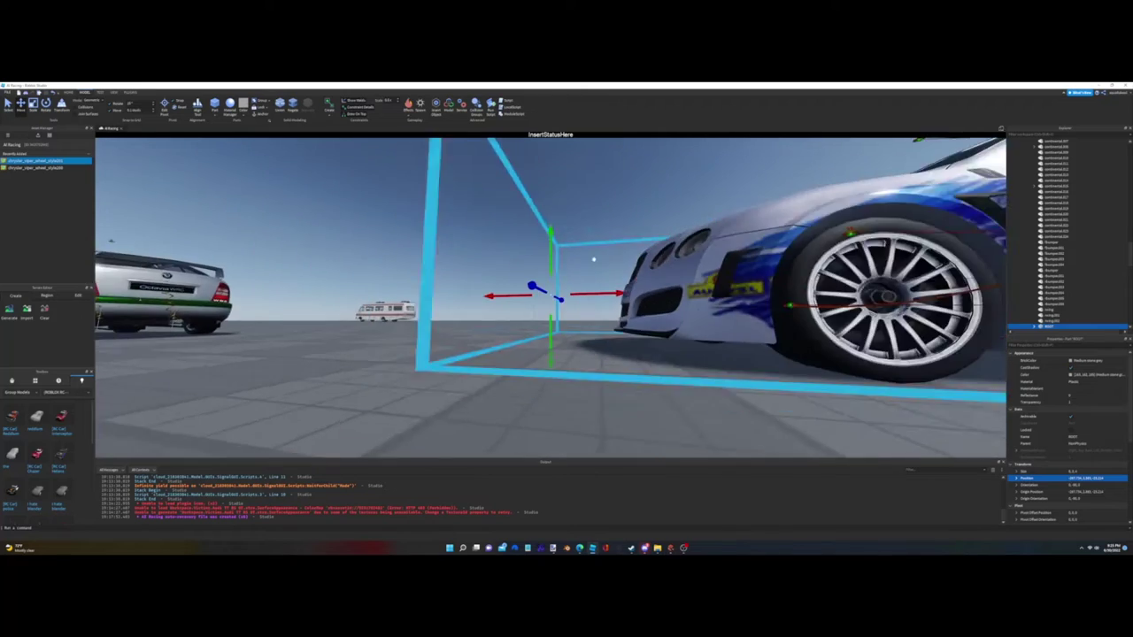
Step: Reposition the rig's separate Part block above the Bentley's roof
scroll(593, 259, "down", 5)
right_click_drag(592, 259, 673, 274)
scroll(637, 292, "down", 3)
scroll(602, 292, "up", 5)
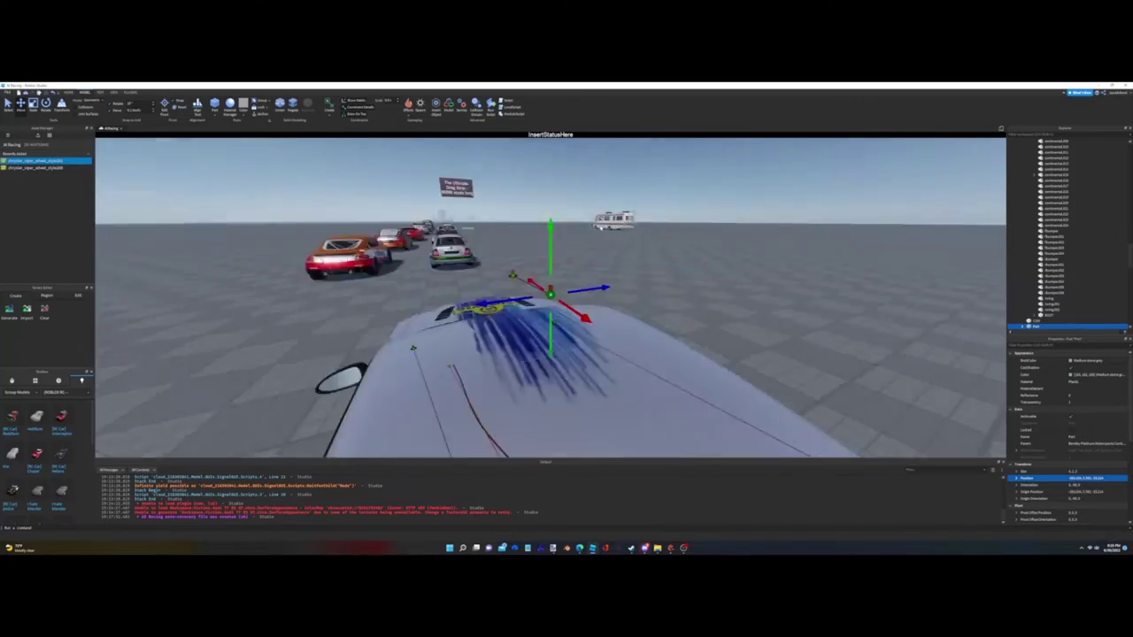
Step: Generate suspension for the Bentley rig's four wheels with the suspension plugin and check how the car sits
scroll(549, 265, "down", 3)
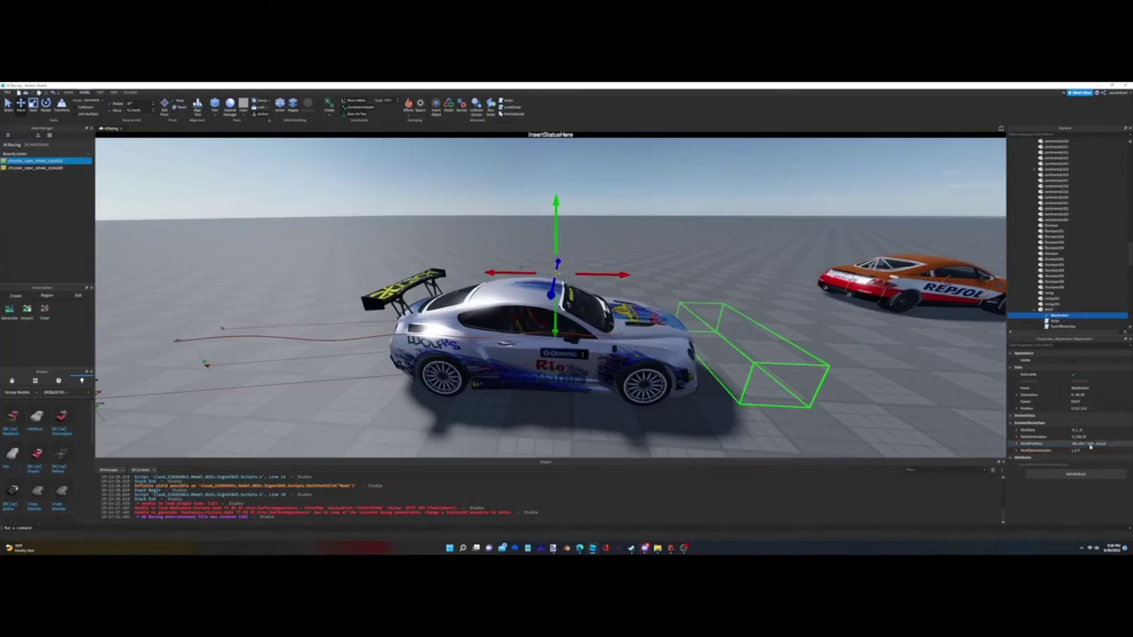
scroll(653, 403, "down", 3)
mouse_move(653, 402)
right_mouse_down()
mouse_move(619, 402)
mouse_move(653, 403)
right_mouse_up()
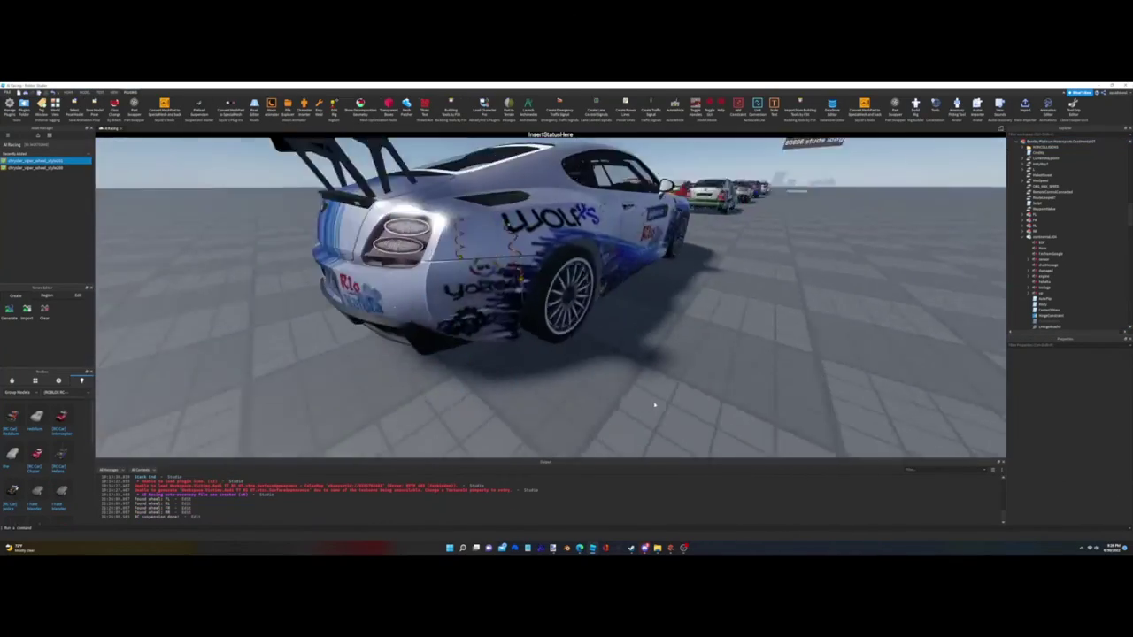
scroll(653, 402, "up", 5)
scroll(653, 403, "down", 5)
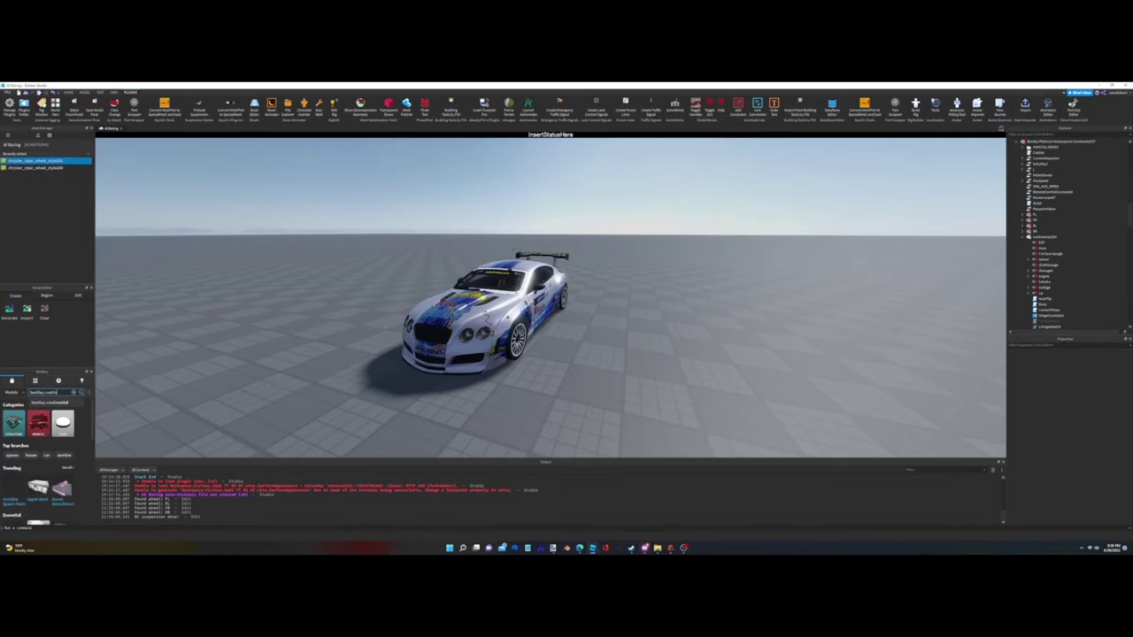
Step: Search the model library for "bentley continental" and insert the white Bentley race car beside the rally car
key("Return")
scroll(343, 420, "up", 2)
left_click(36, 435)
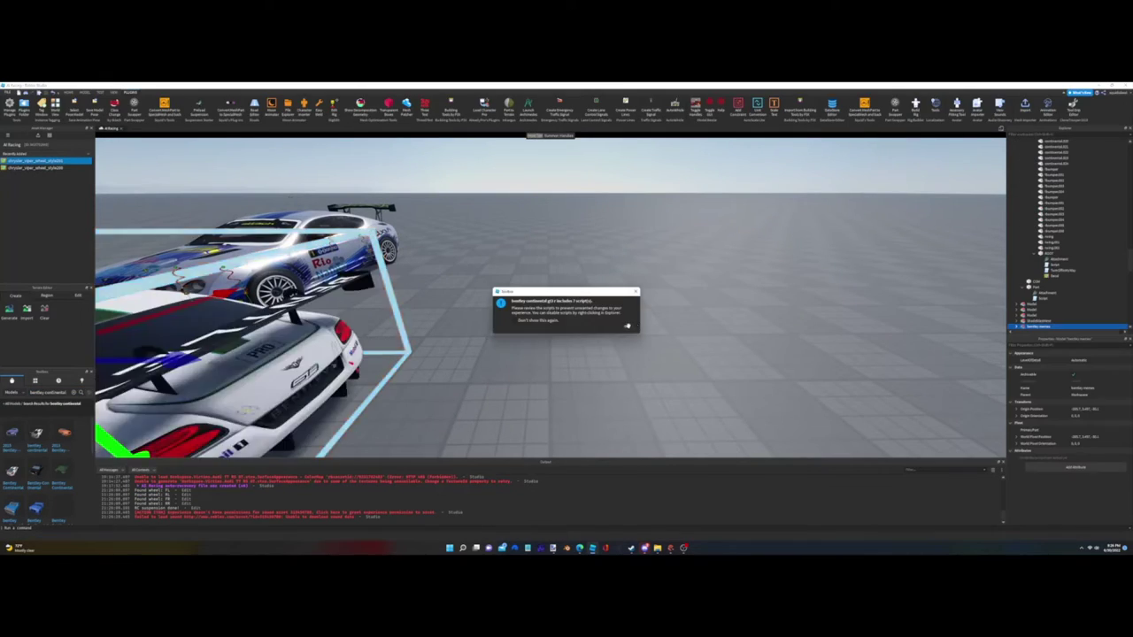
key("f")
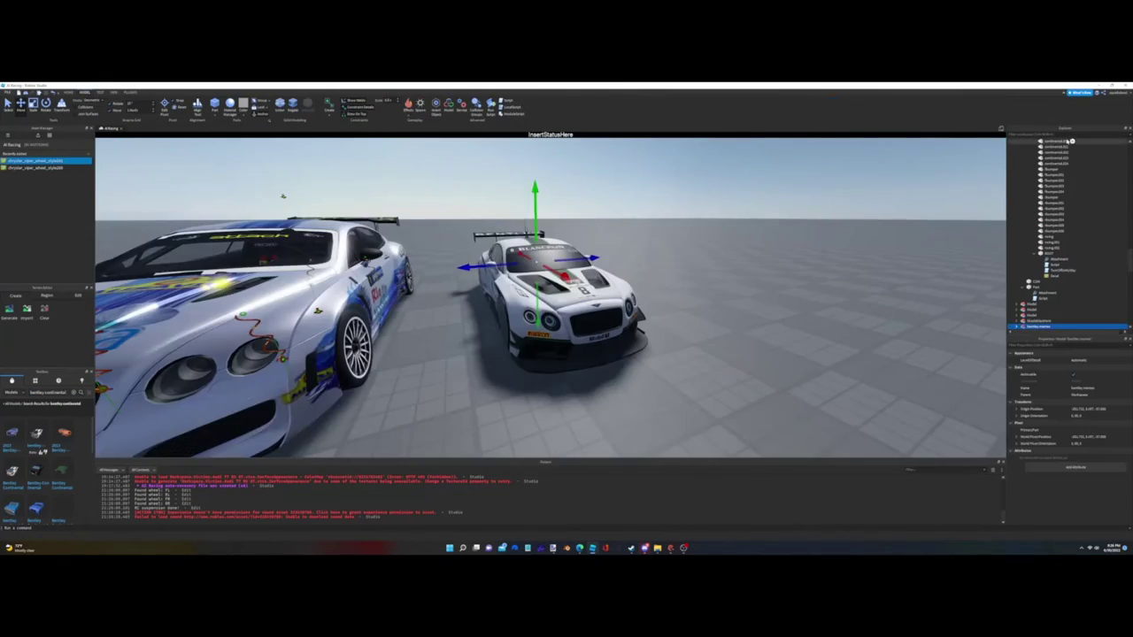
right_click_drag(567, 354, 567, 354)
Step: Review the sound objects in the rally car's rig and remove the inserted white Bentley model
left_click(1057, 221)
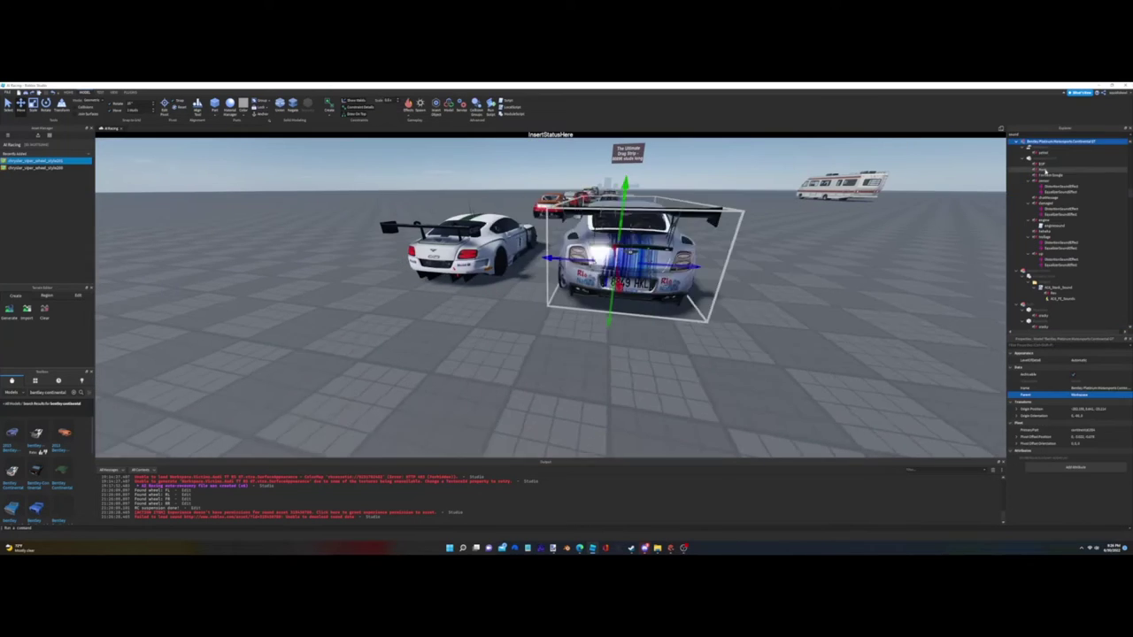
left_click(1107, 463)
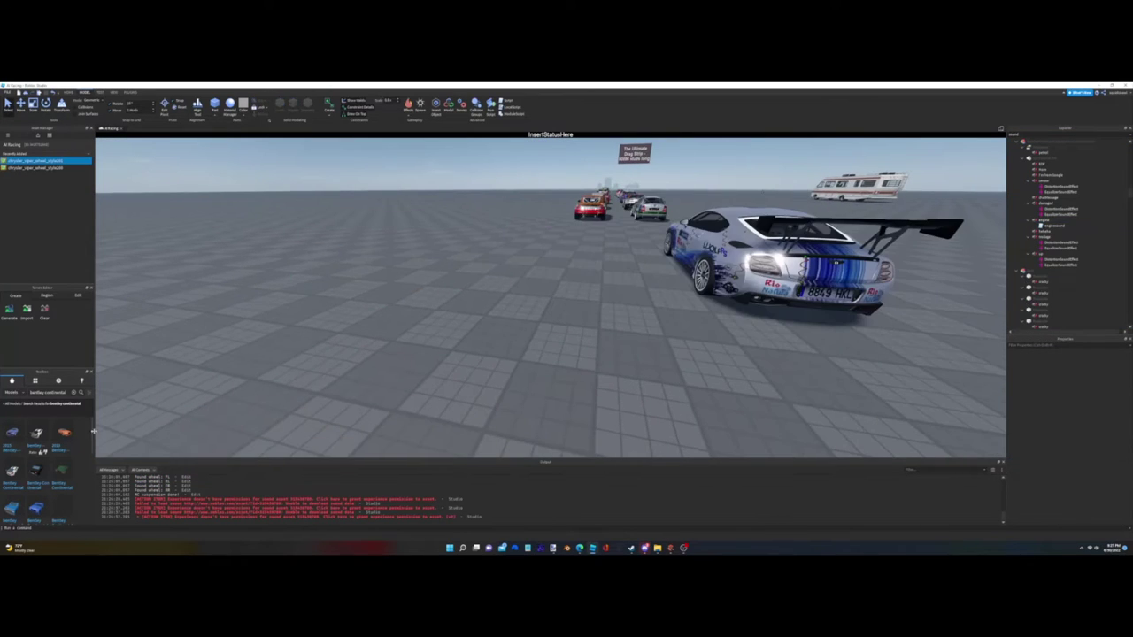
key("f")
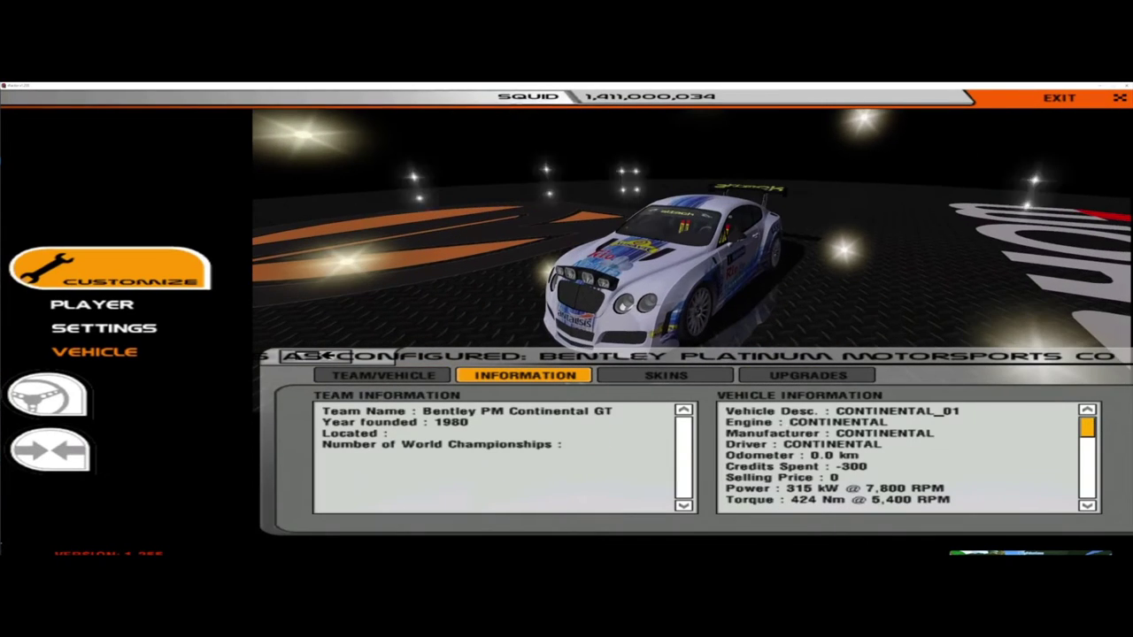
Step: Check the Bentley's vehicle information in the racing game and look up "bentley platinum" on the web, opening its Forza wiki page
left_click_drag(1087, 430, 1100, 481)
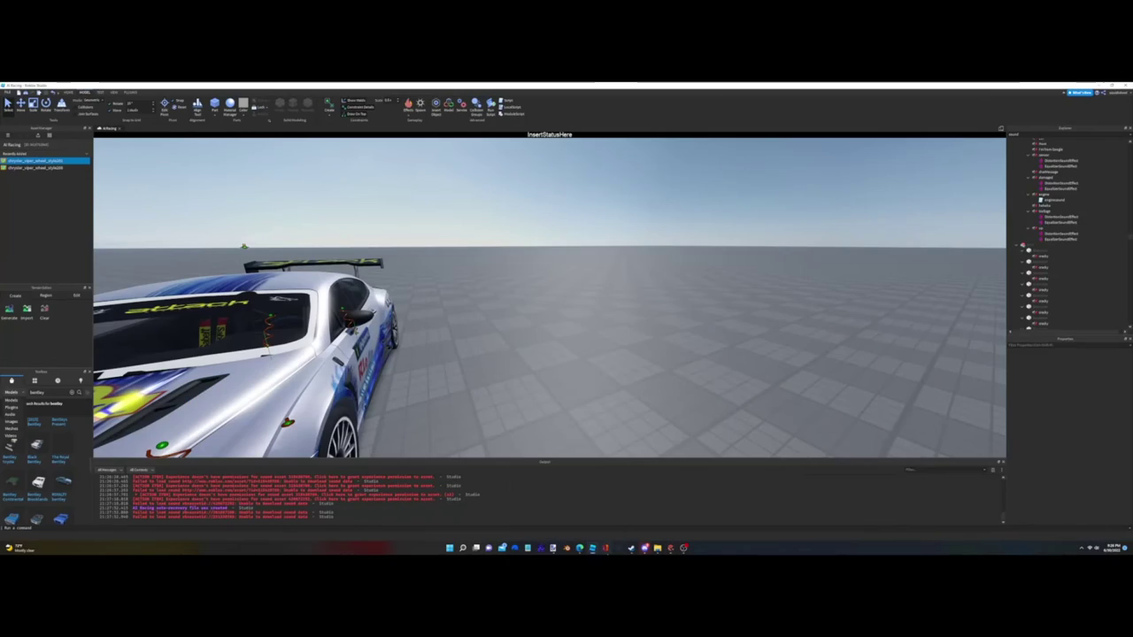
left_click(579, 547)
left_click(621, 206)
type("bentley")
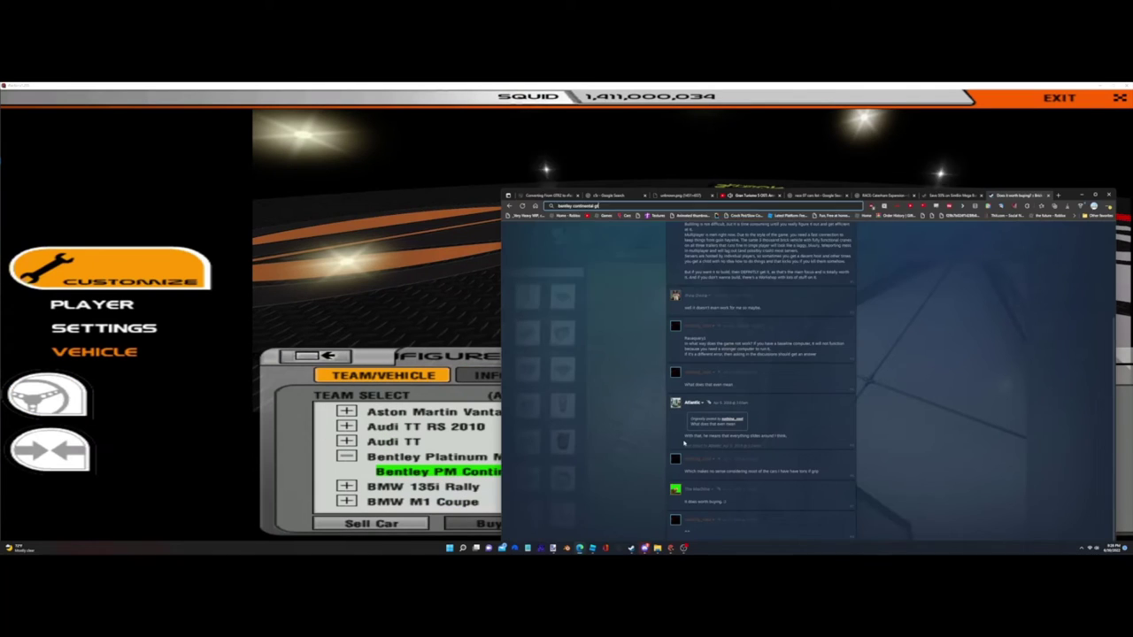
type("plat")
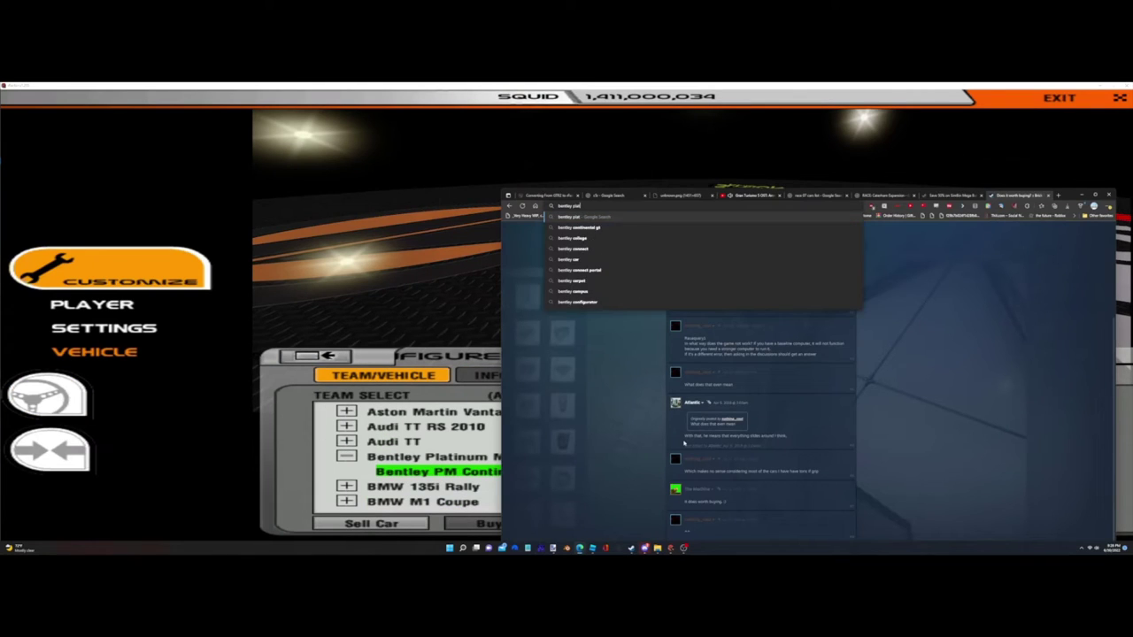
type("inum")
key("Return")
left_click(749, 338)
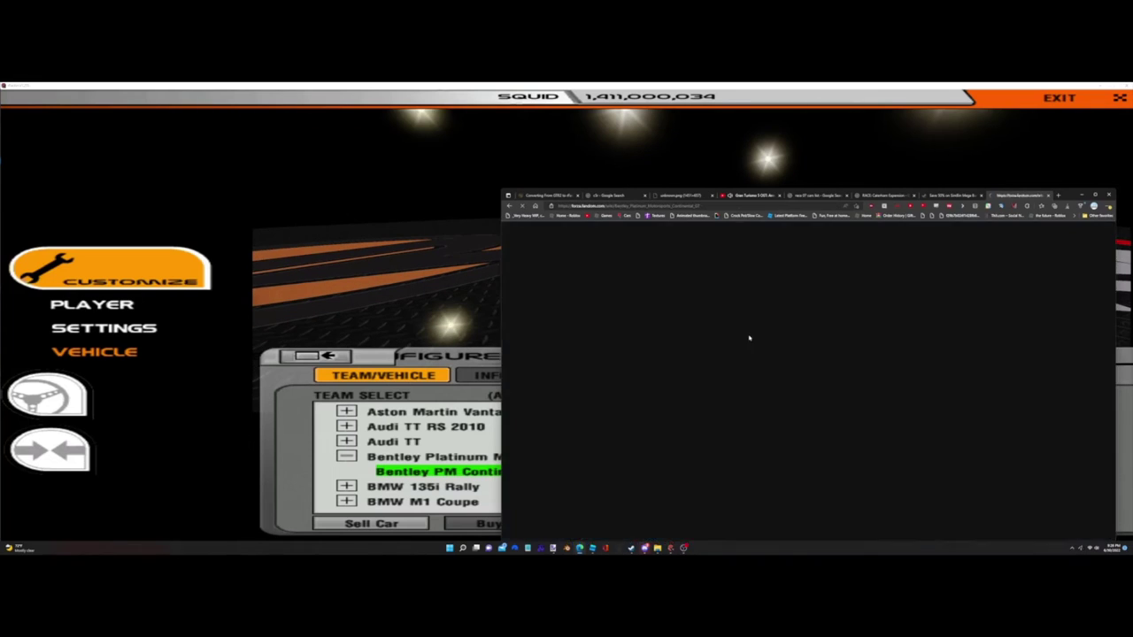
left_click(1058, 195)
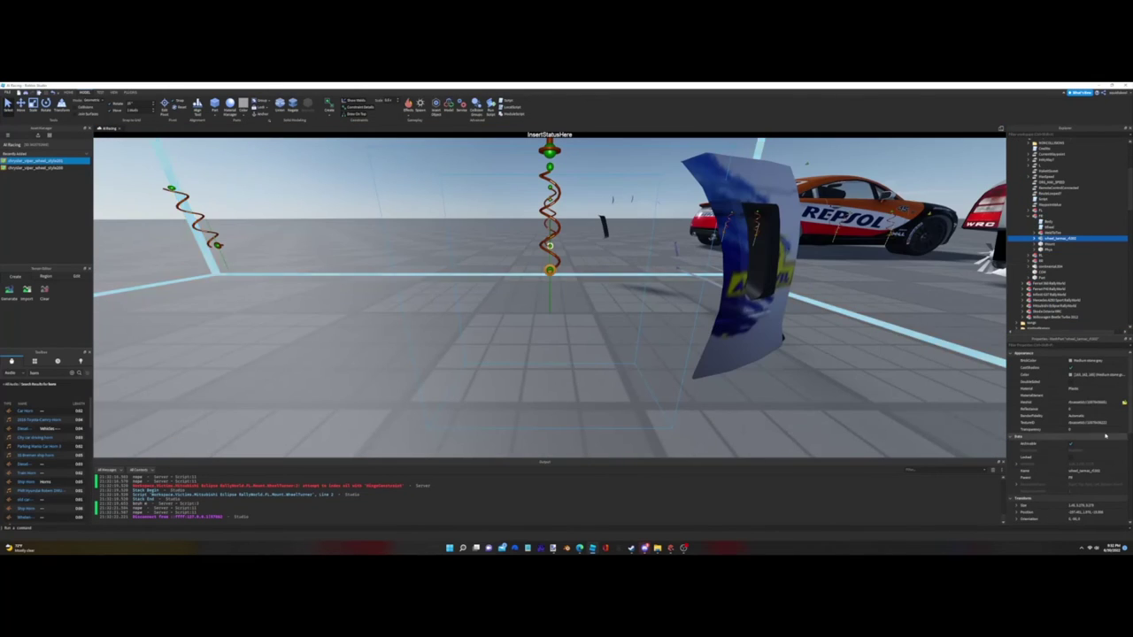
Step: Open the Roblox library page of the front wheel mesh's texture image in a new browser tab
key("alt+Tab")
key("ctrl+t")
type("lib")
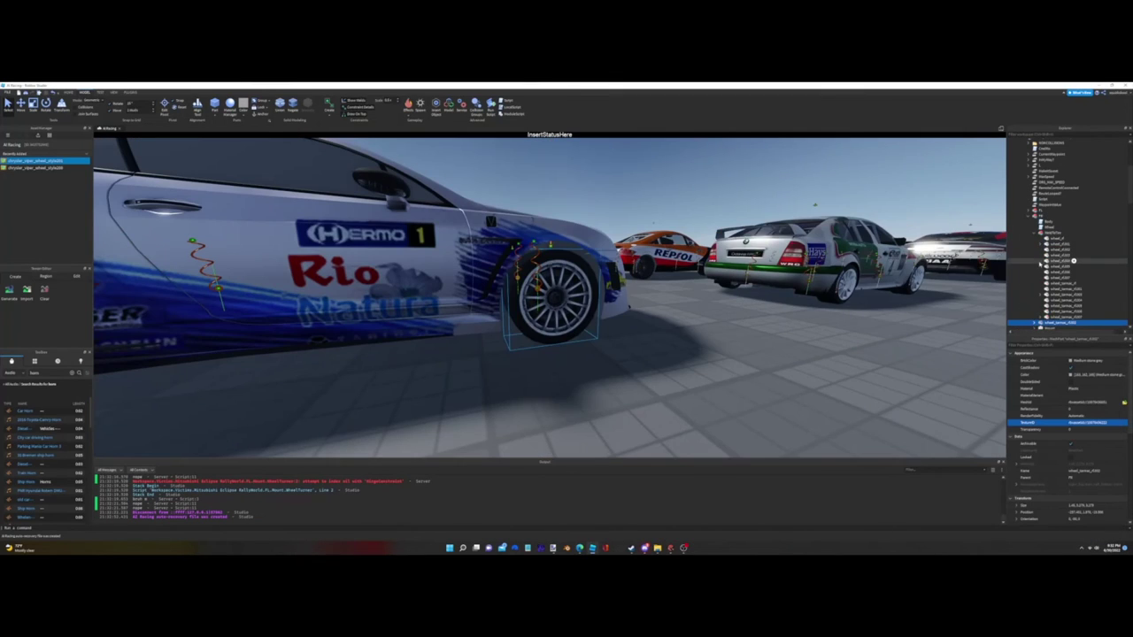
key("ctrl+l")
key("Return")
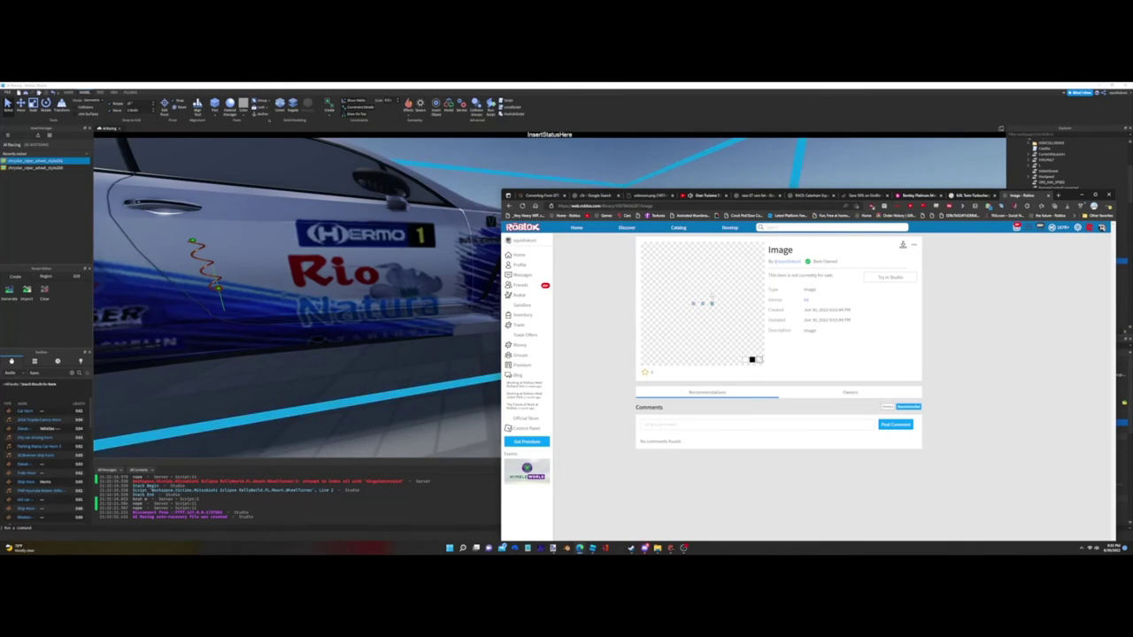
key("alt+Tab")
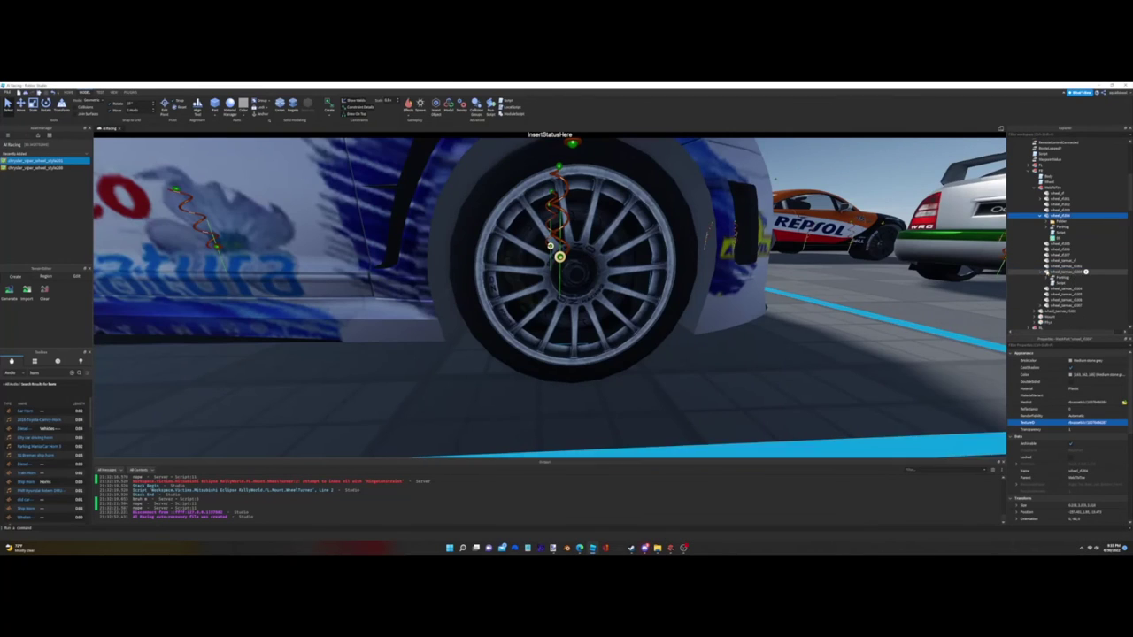
Step: Open the Roblox library pages of the wheel_r mesh's and the continental body mesh's texture images in the browser
key("alt+Tab")
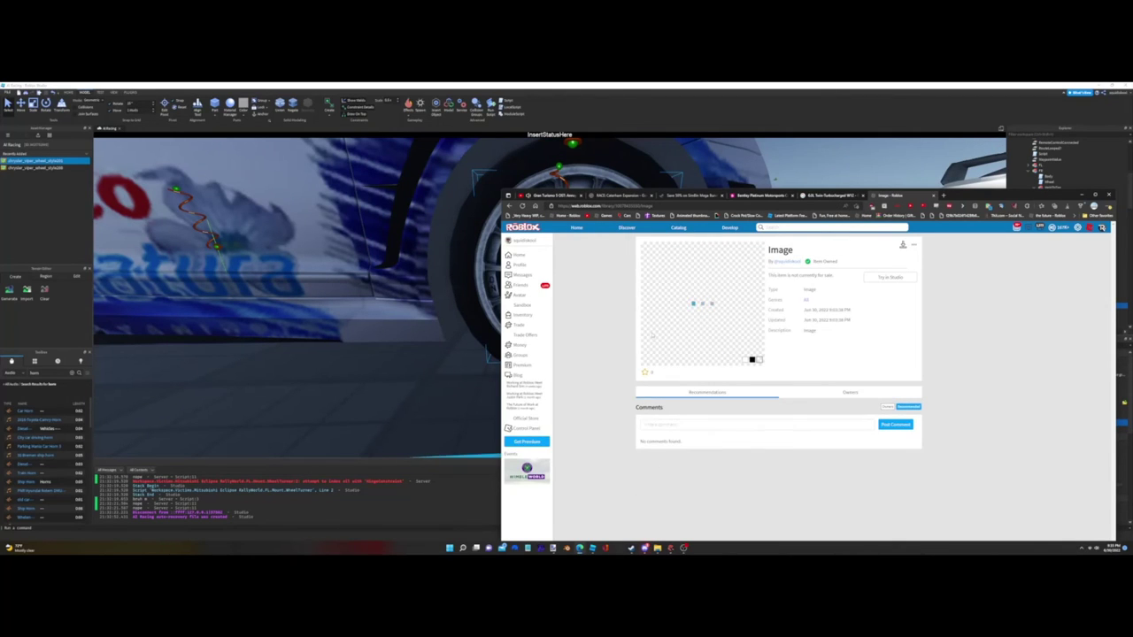
key("alt+Tab")
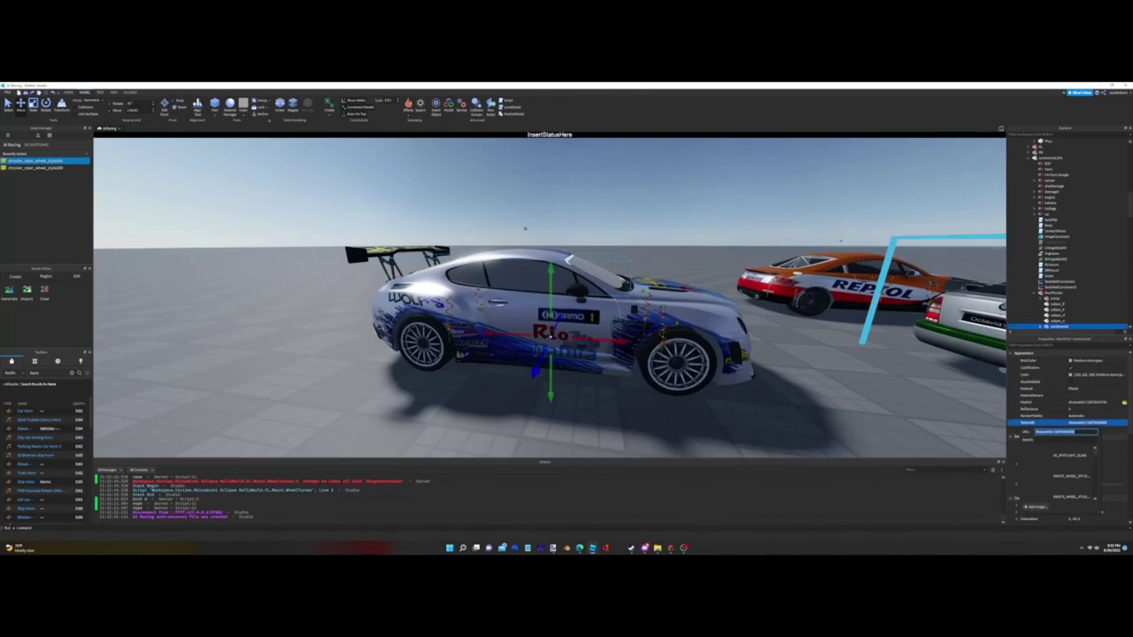
key("alt+Tab")
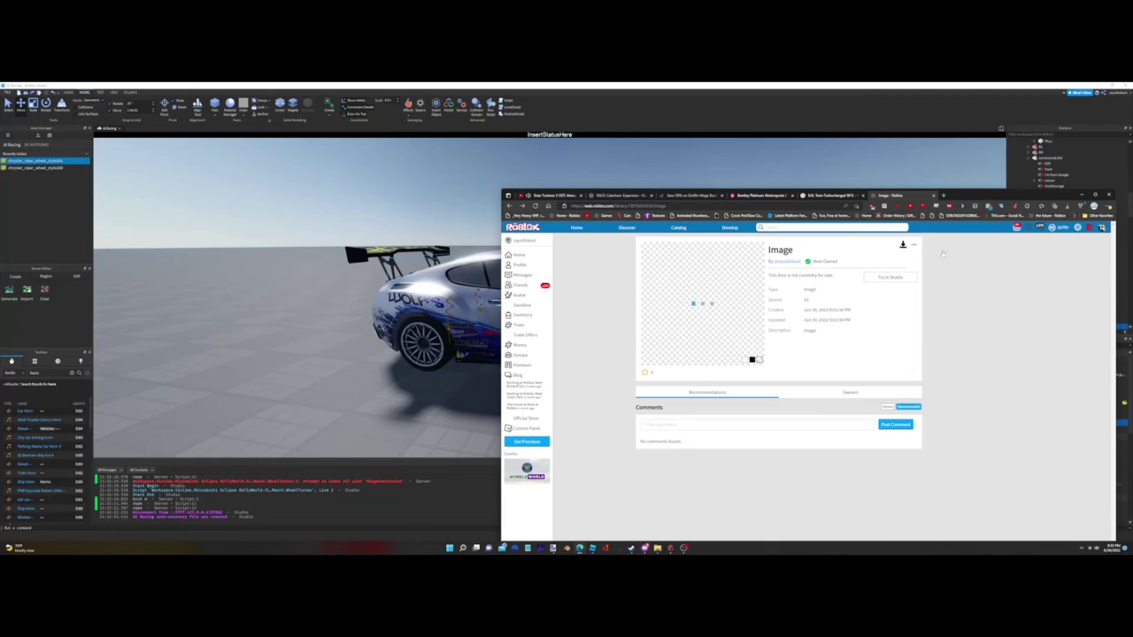
key("alt+Tab")
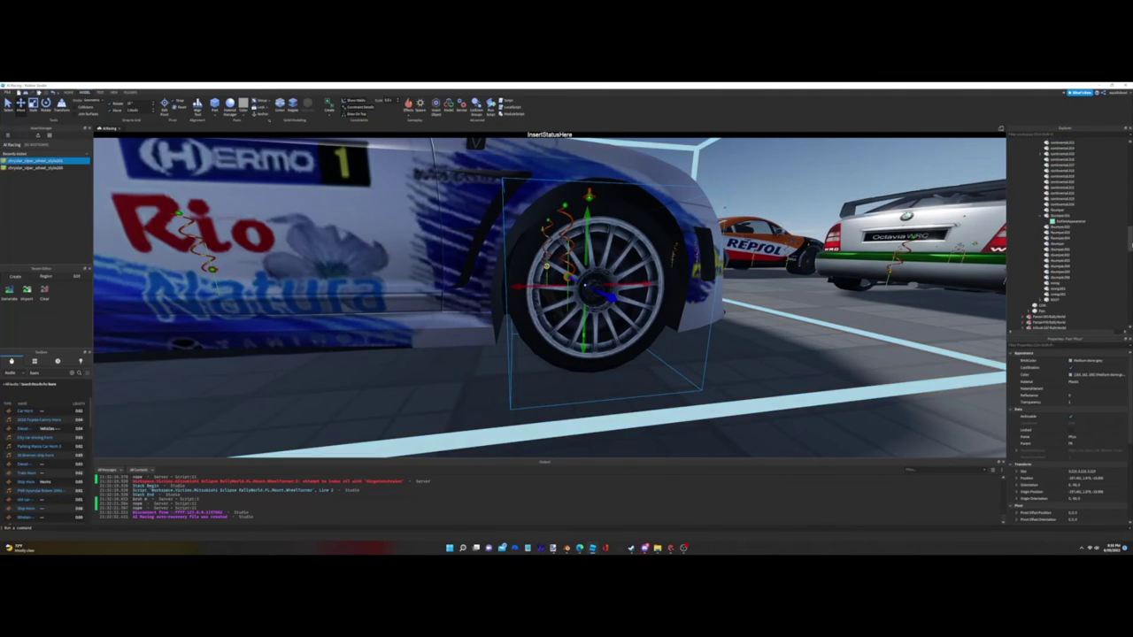
Step: Place the Bentley Platinum Motorsports Continental GT model with the other cars in the ServerStorage car folder
left_click(1066, 221)
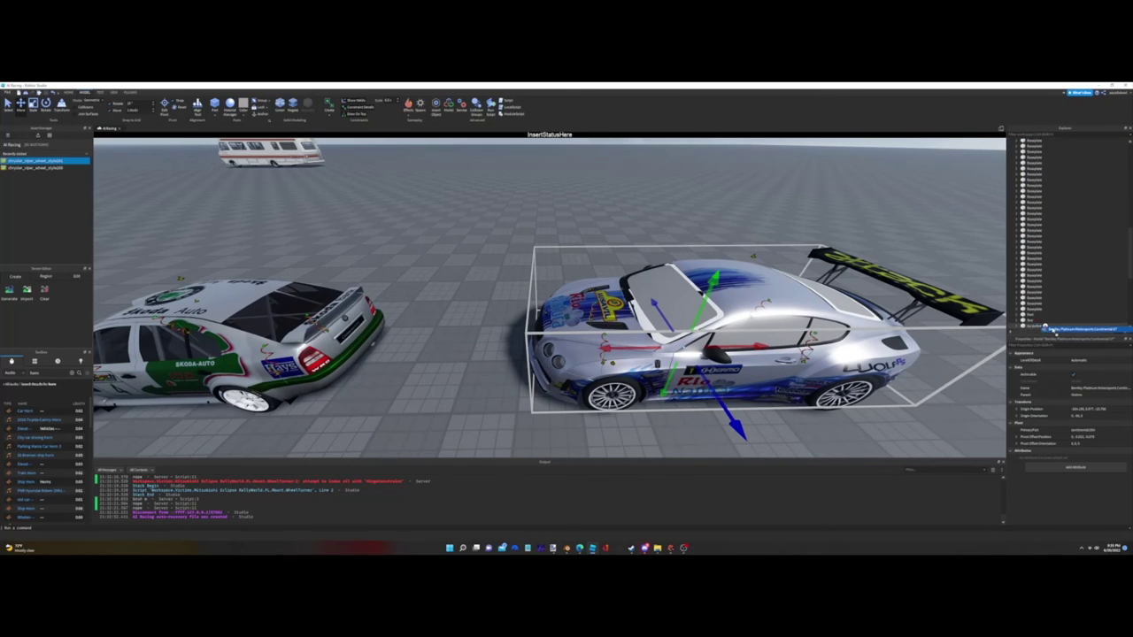
left_click(1057, 266)
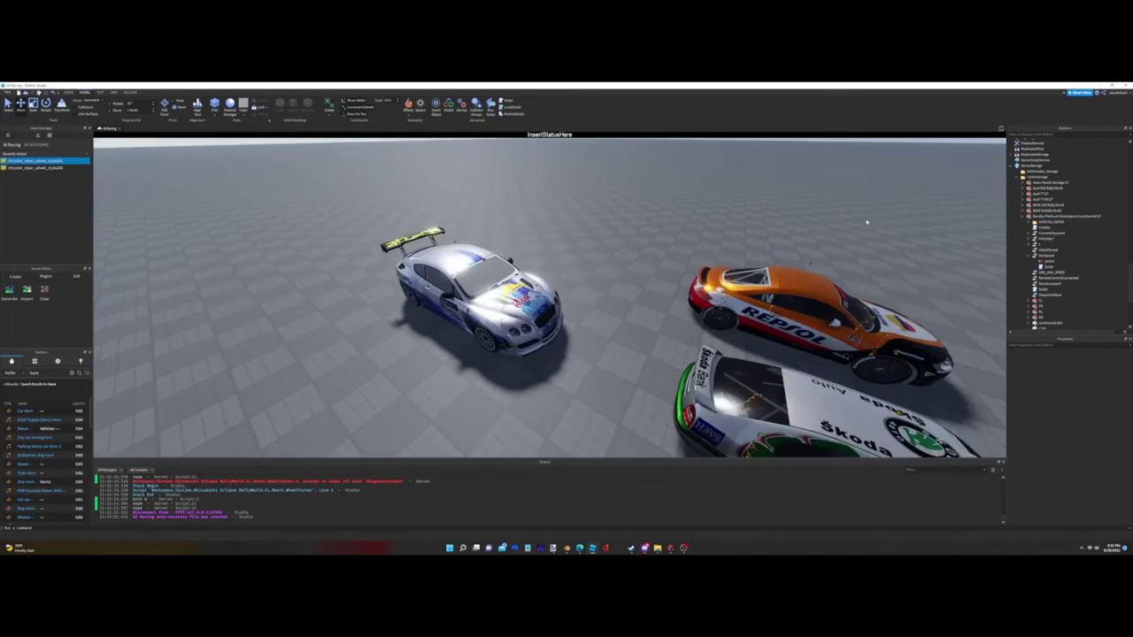
right_click_drag(866, 222, 770, 306)
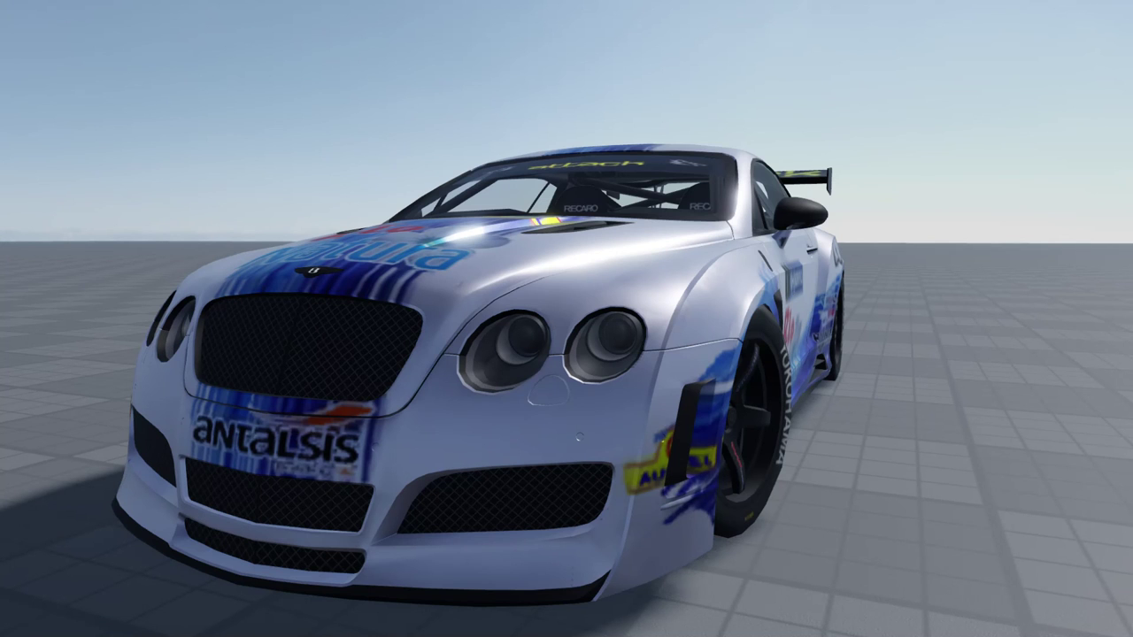